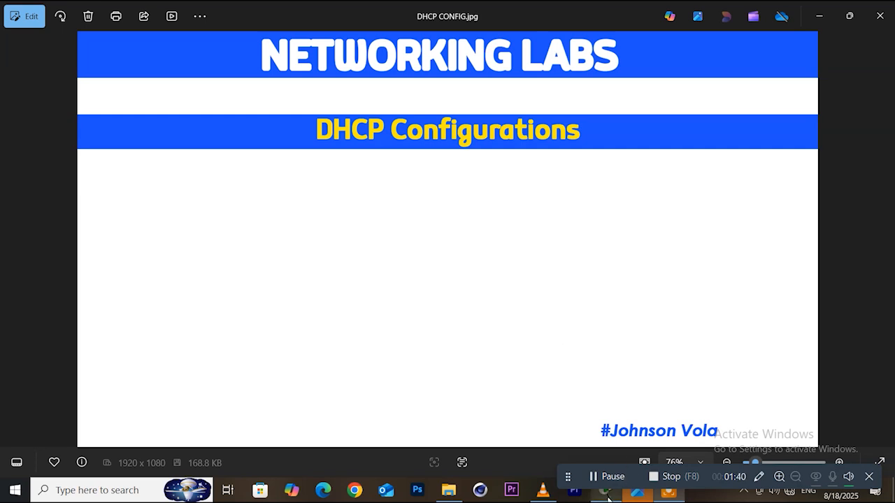
# Switch to Cisco Packet Tracer and place an 1841 router near the centre of the empty workspace.
pyautogui.click(605, 494)
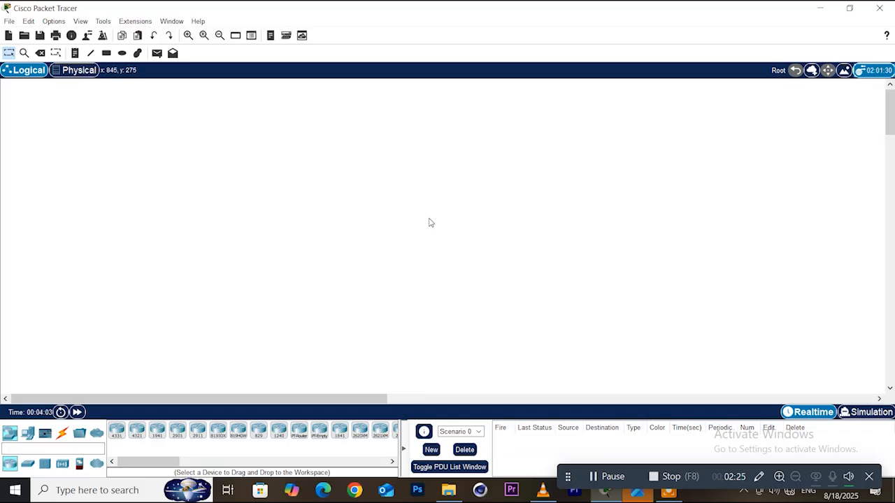
pyautogui.click(340, 437)
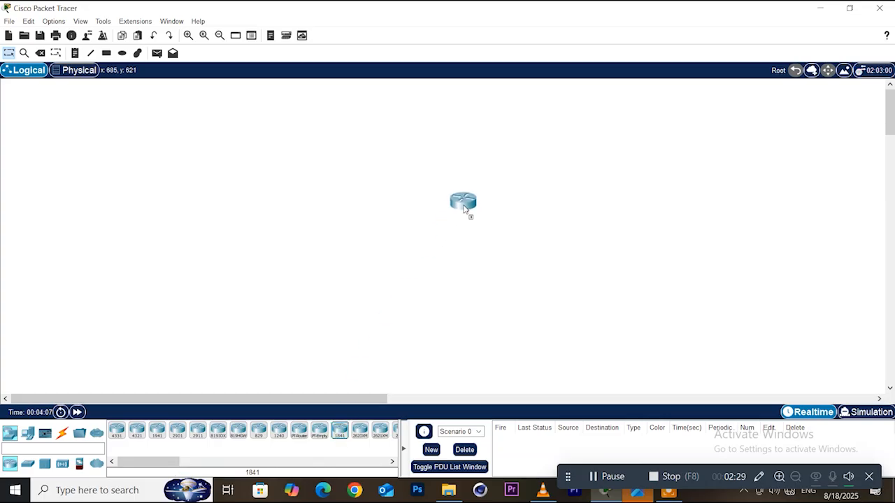
pyautogui.click(467, 203)
pyautogui.moveTo(473, 206); pyautogui.dragTo(441, 200)
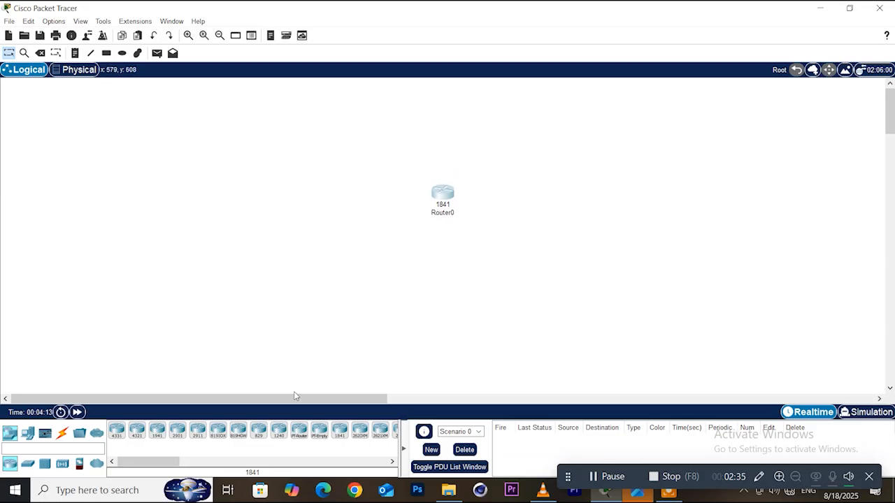
# Add a 2950-24 switch beside the 1841 router and level the two devices with a gap between them.
pyautogui.click(27, 463)
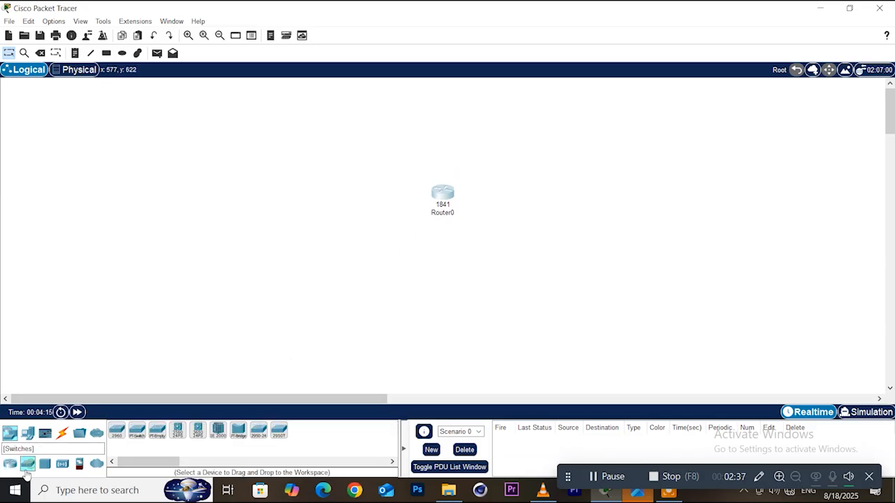
pyautogui.moveTo(259, 431); pyautogui.dragTo(332, 214)
pyautogui.moveTo(443, 200); pyautogui.dragTo(464, 201)
pyautogui.moveTo(318, 219); pyautogui.dragTo(330, 201)
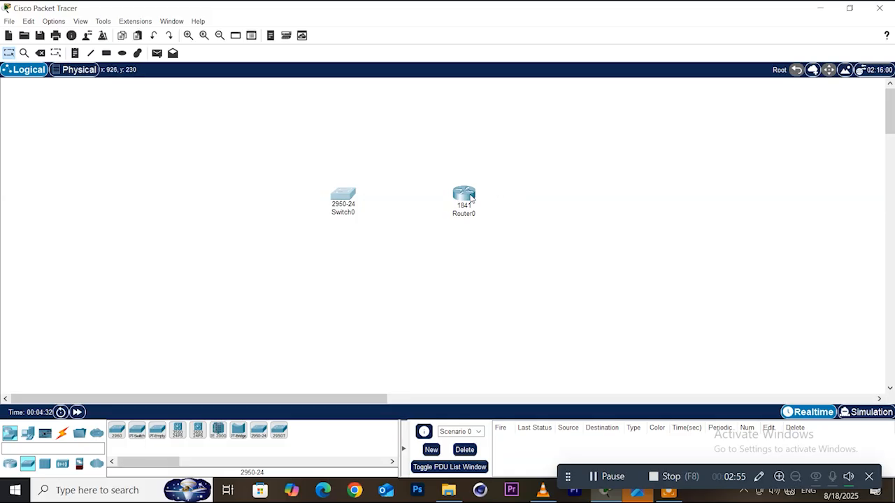
# Connect the switch to the router with an automatically chosen connection type.
pyautogui.click(62, 434)
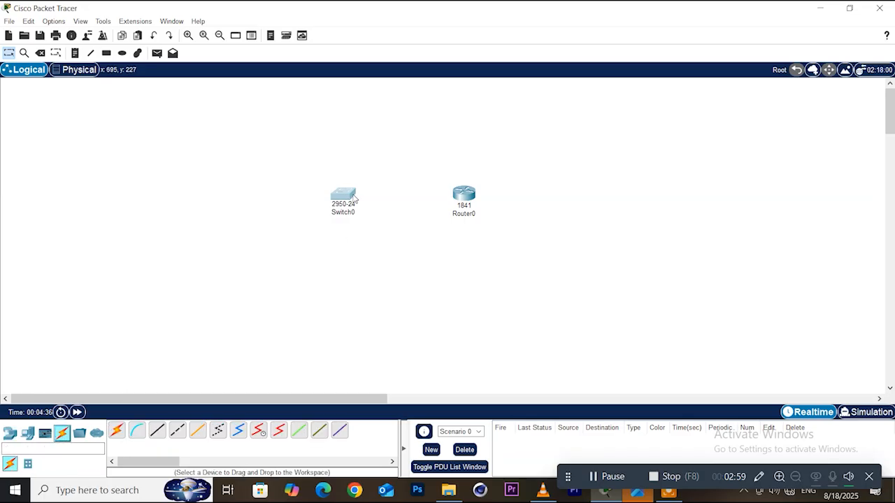
pyautogui.click(116, 430)
pyautogui.click(351, 201)
pyautogui.click(462, 200)
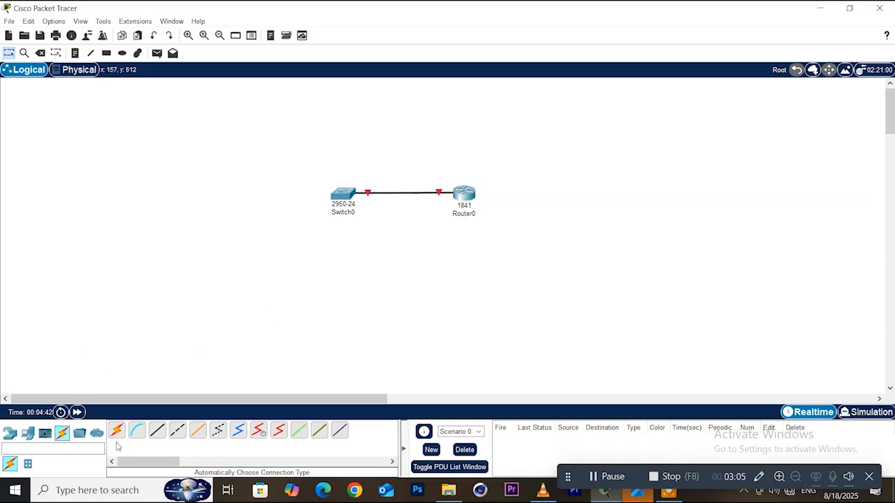
# Rearrange the topology so the router sits directly above the switch.
pyautogui.click(28, 435)
pyautogui.moveTo(343, 194); pyautogui.dragTo(438, 248)
pyautogui.moveTo(464, 191); pyautogui.dragTo(430, 131)
pyautogui.moveTo(438, 248); pyautogui.dragTo(434, 222)
pyautogui.moveTo(430, 131); pyautogui.dragTo(435, 118)
pyautogui.moveTo(435, 222); pyautogui.dragTo(433, 198)
# Place three PCs below the switch and spread them out in a row.
pyautogui.click(119, 430)
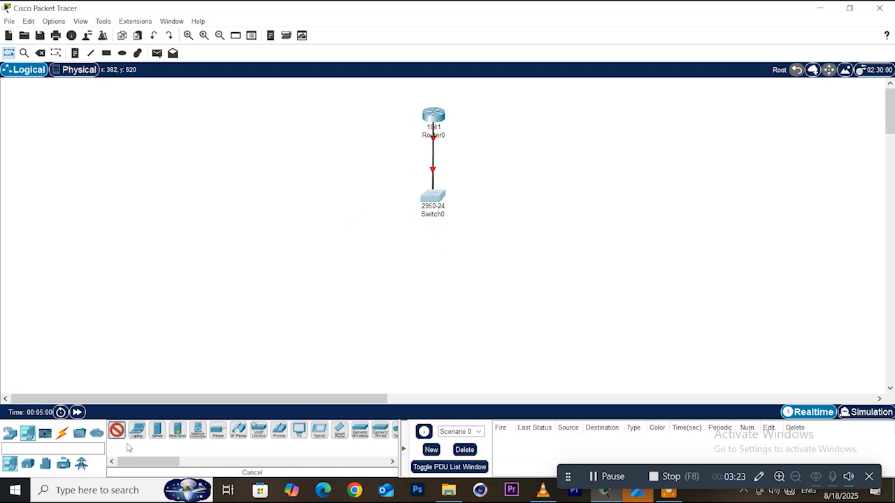
pyautogui.click(355, 266)
pyautogui.click(116, 430)
pyautogui.click(447, 288)
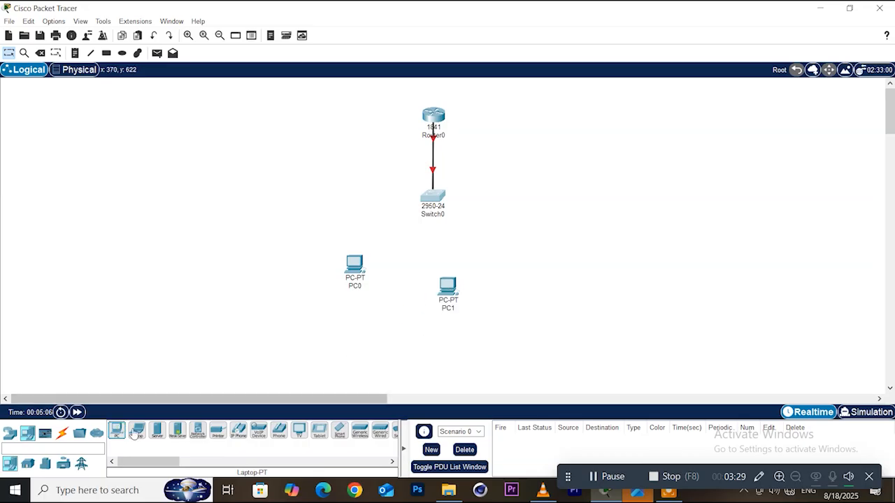
pyautogui.click(119, 431)
pyautogui.click(493, 319)
pyautogui.moveTo(493, 320); pyautogui.dragTo(533, 268)
pyautogui.moveTo(354, 265); pyautogui.dragTo(327, 264)
pyautogui.moveTo(448, 287); pyautogui.dragTo(407, 288)
pyautogui.moveTo(533, 268); pyautogui.dragTo(491, 276)
# Add a printer beside the PCs and lower PC1 and PC2 slightly in the layout.
pyautogui.click(216, 431)
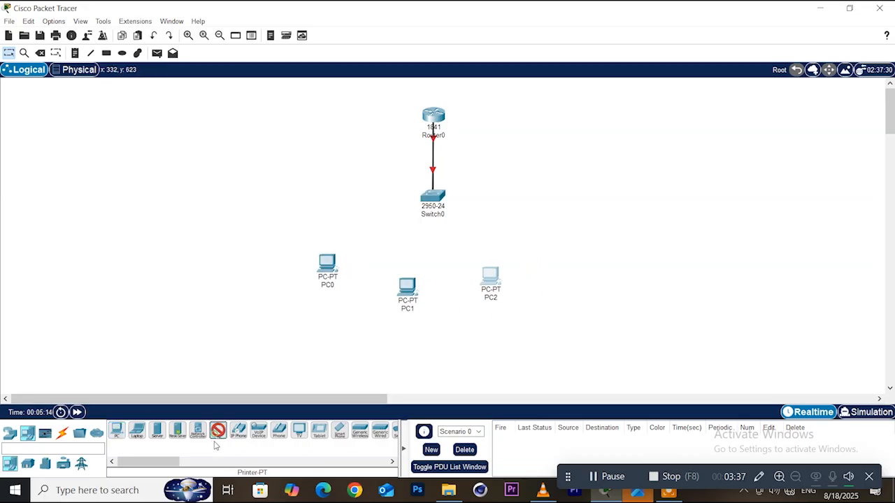
pyautogui.click(568, 288)
pyautogui.moveTo(490, 276); pyautogui.dragTo(482, 296)
pyautogui.moveTo(407, 287); pyautogui.dragTo(403, 302)
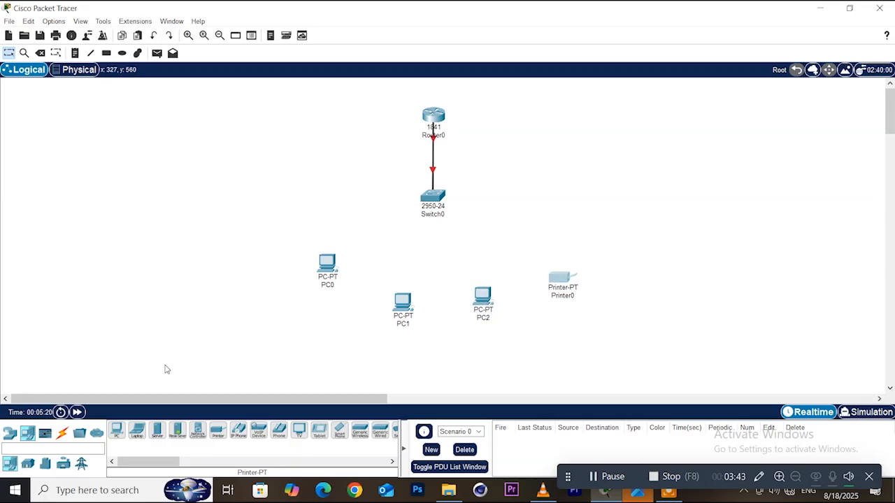
# Connect PC0, PC1, PC2 and the printer to the switch using automatically chosen connections.
pyautogui.click(62, 433)
pyautogui.click(116, 432)
pyautogui.click(327, 263)
pyautogui.click(432, 197)
pyautogui.click(407, 299)
pyautogui.click(433, 196)
pyautogui.click(481, 295)
pyautogui.click(432, 197)
pyautogui.click(559, 278)
pyautogui.click(432, 197)
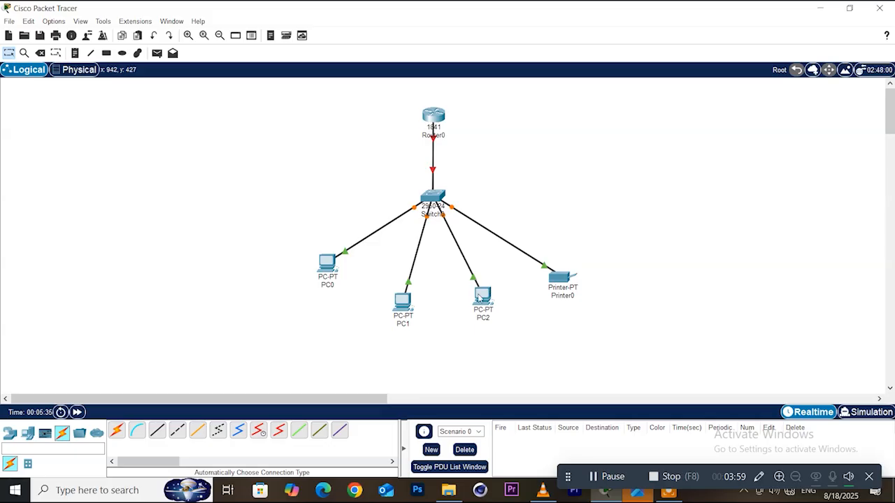
# Tidy the topology by repositioning PC2, the printer, PC0 and the router evenly around the switch.
pyautogui.moveTo(480, 297); pyautogui.dragTo(464, 303)
pyautogui.moveTo(559, 285); pyautogui.dragTo(538, 283)
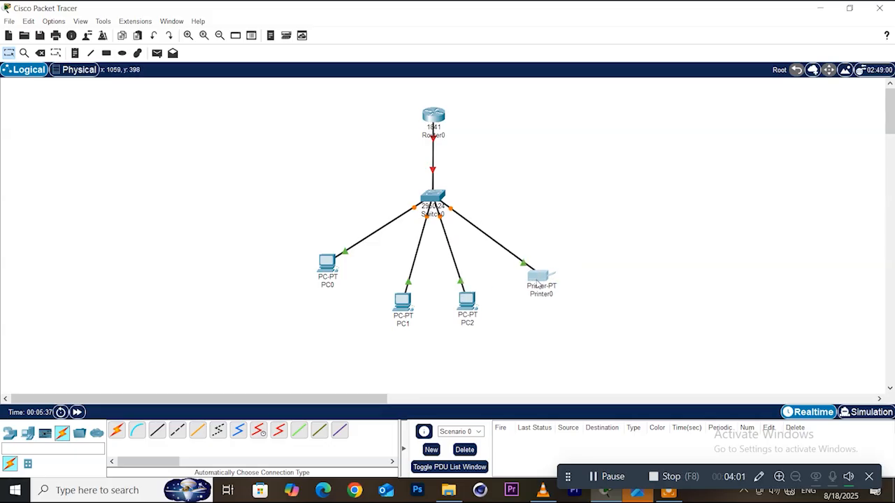
pyautogui.moveTo(327, 269); pyautogui.dragTo(332, 281)
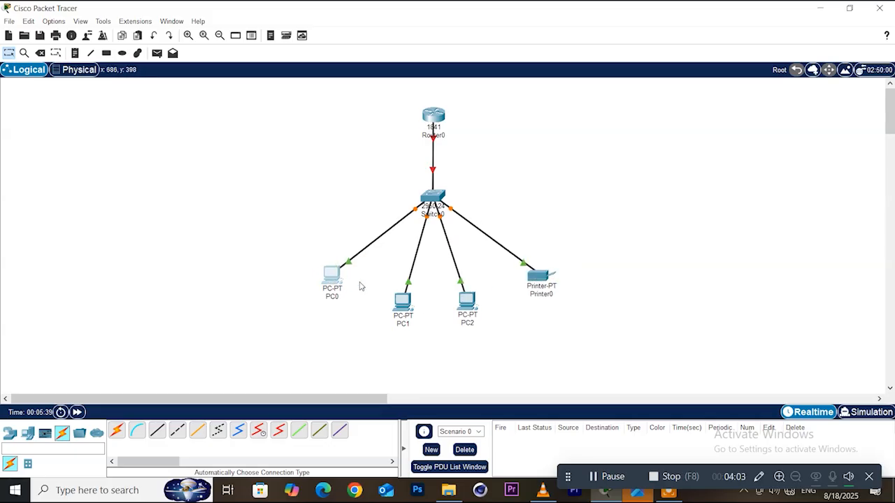
pyautogui.moveTo(439, 119); pyautogui.dragTo(438, 124)
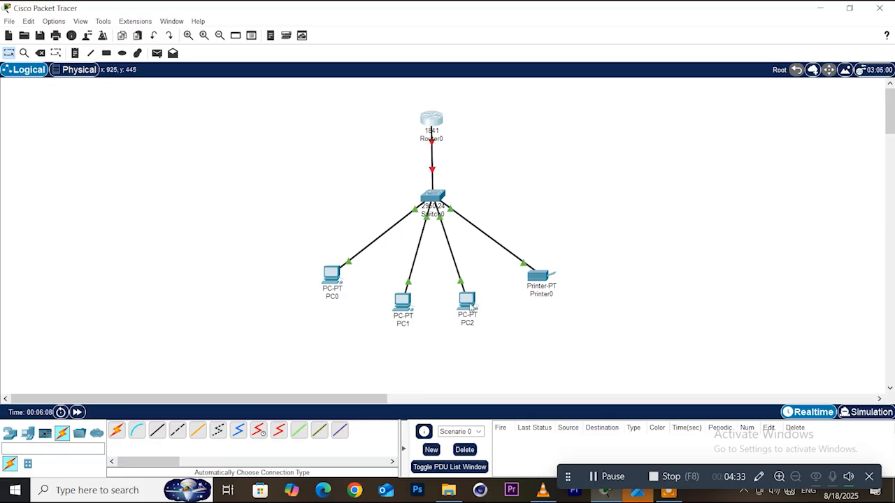
pyautogui.moveTo(474, 305)
pyautogui.moveTo(543, 281); pyautogui.dragTo(539, 280)
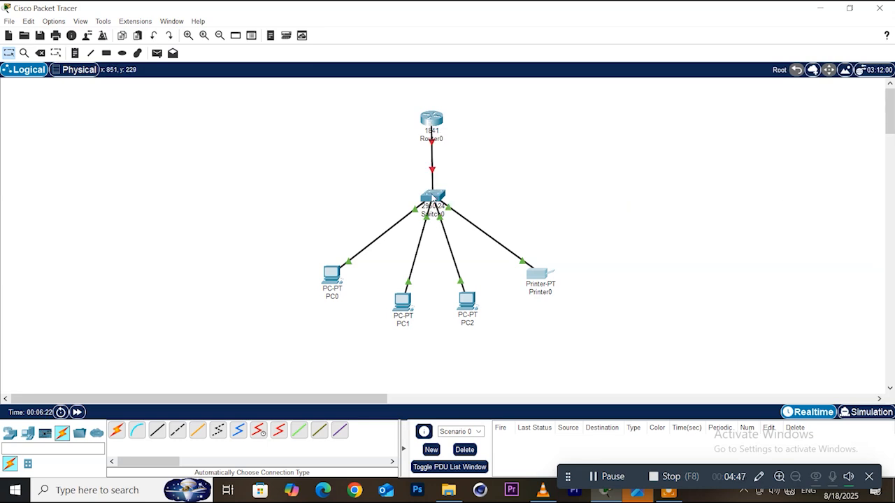
# Open the router's command line and answer NO to the initial configuration dialog to reach the Router> prompt.
pyautogui.moveTo(436, 200)
pyautogui.doubleClick(431, 123)
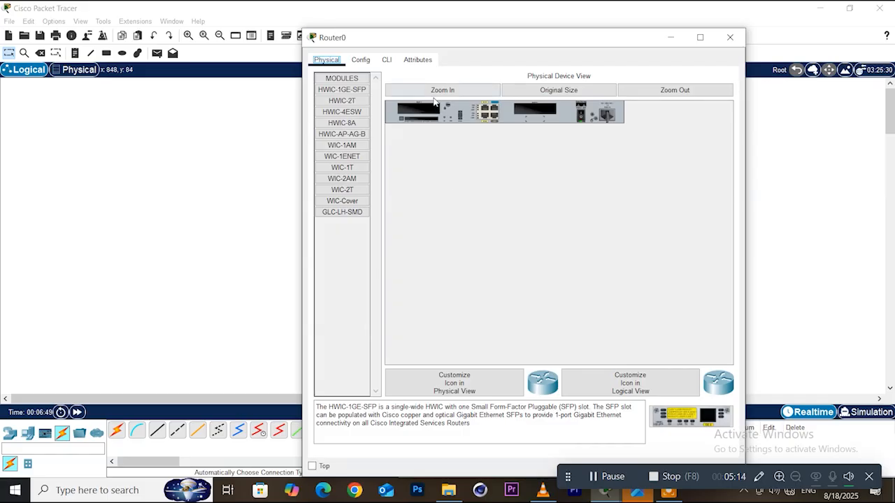
pyautogui.click(387, 61)
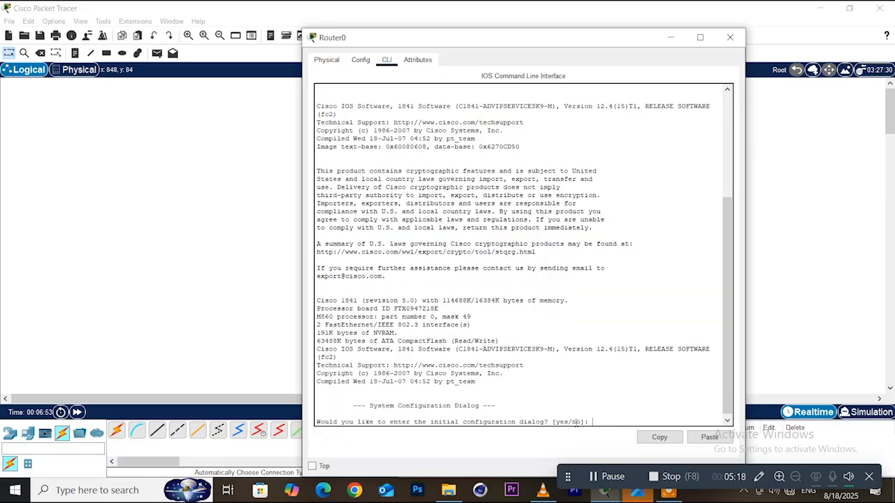
pyautogui.moveTo(594, 421); pyautogui.dragTo(318, 424)
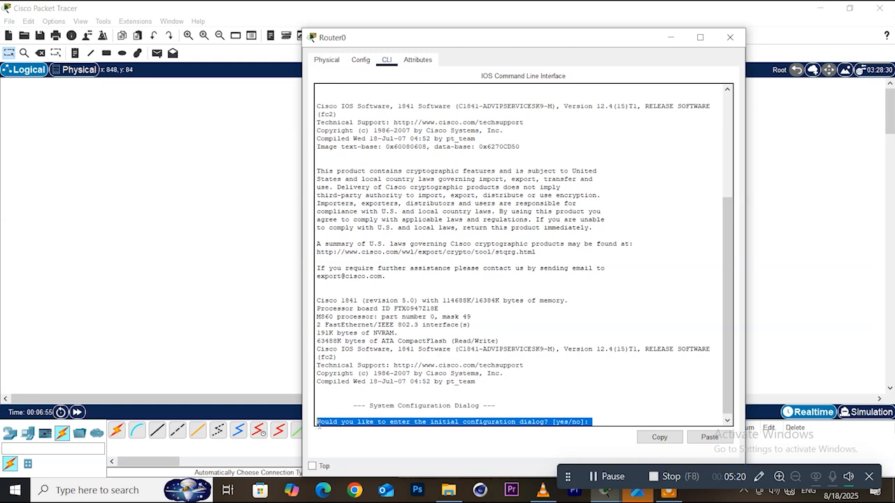
pyautogui.click(587, 421)
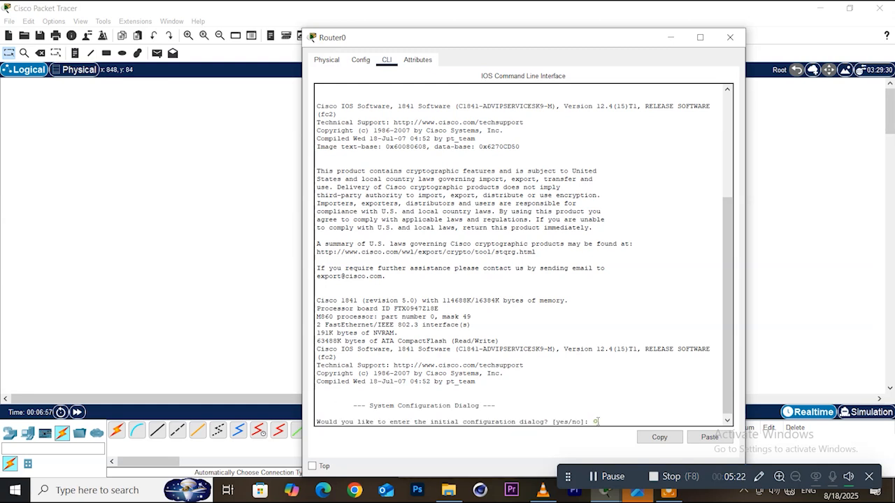
pyautogui.write('NO')
pyautogui.press('Return')
pyautogui.press('Return')
pyautogui.press('Return')
pyautogui.press('Return')
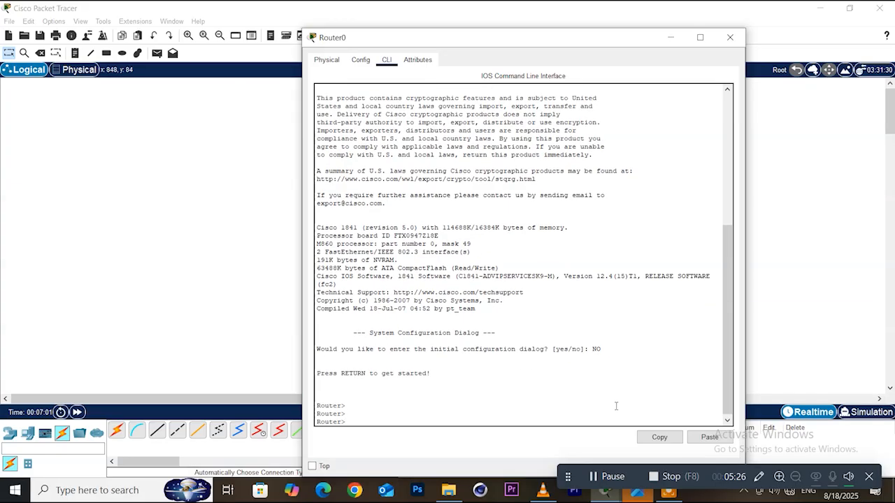
# Enter privileged mode with "en" and global configuration mode with "conf t" on the router.
pyautogui.write('en')
pyautogui.press('Return')
pyautogui.write('con')
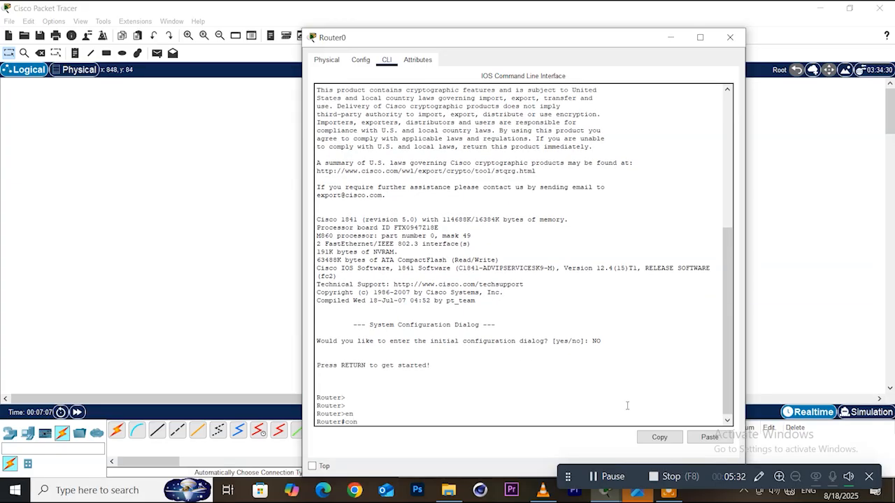
pyautogui.write('ft')
pyautogui.write(' t')
pyautogui.press('Return')
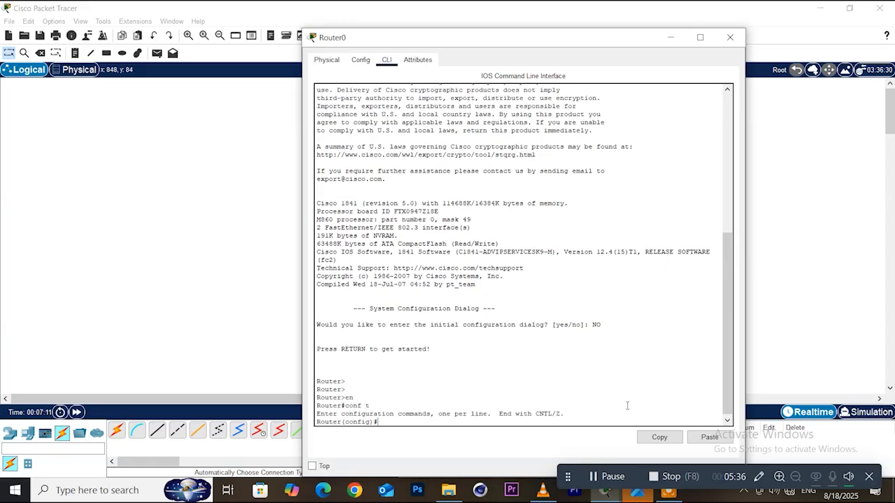
# Set the router's hostname to R1.
pyautogui.write('hostname ')
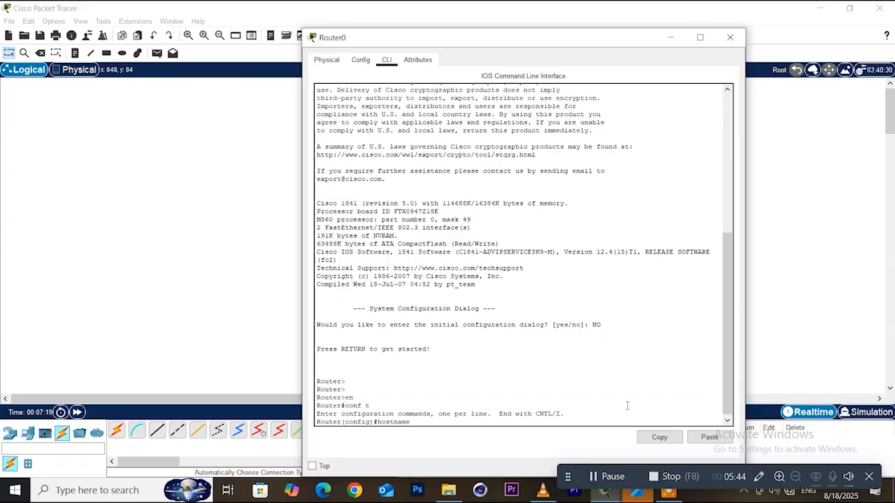
pyautogui.write('R1')
pyautogui.press('Return')
pyautogui.press('Return')
pyautogui.press('Return')
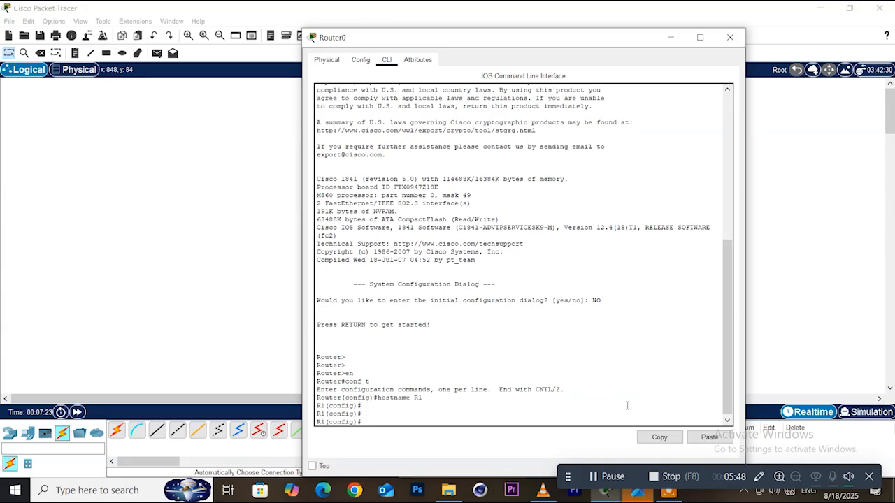
# Minimise the router window and inspect the link between the router and the switch in the topology.
pyautogui.moveTo(616, 40); pyautogui.dragTo(460, 70)
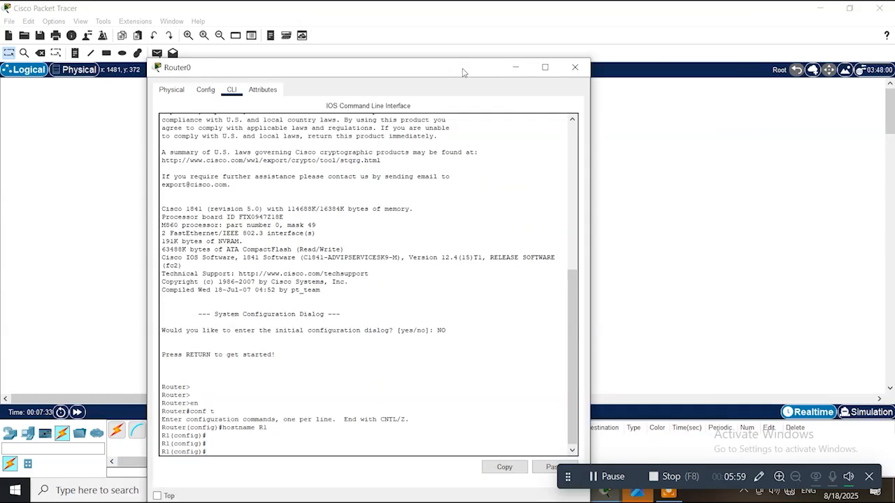
pyautogui.moveTo(446, 73); pyautogui.dragTo(554, 40)
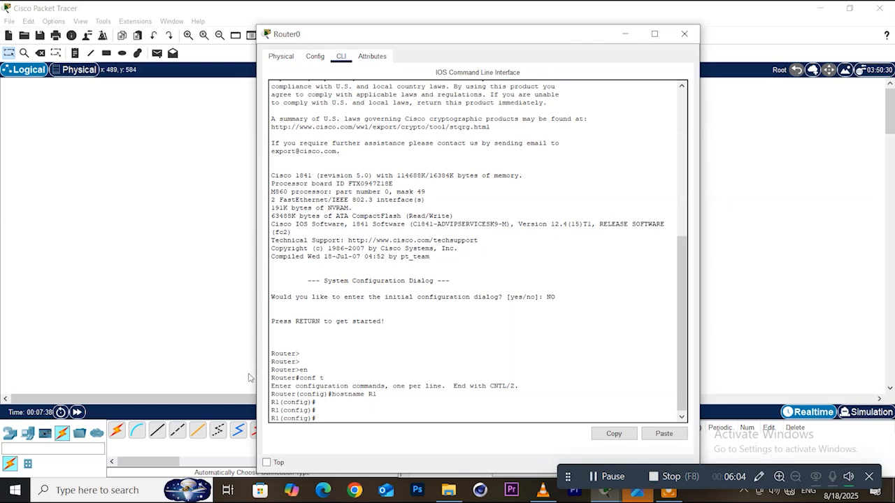
pyautogui.click(627, 34)
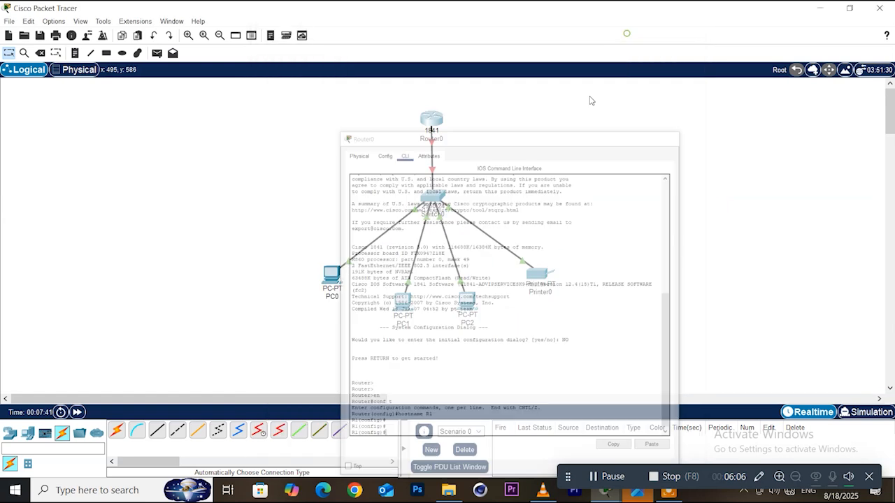
pyautogui.moveTo(433, 147)
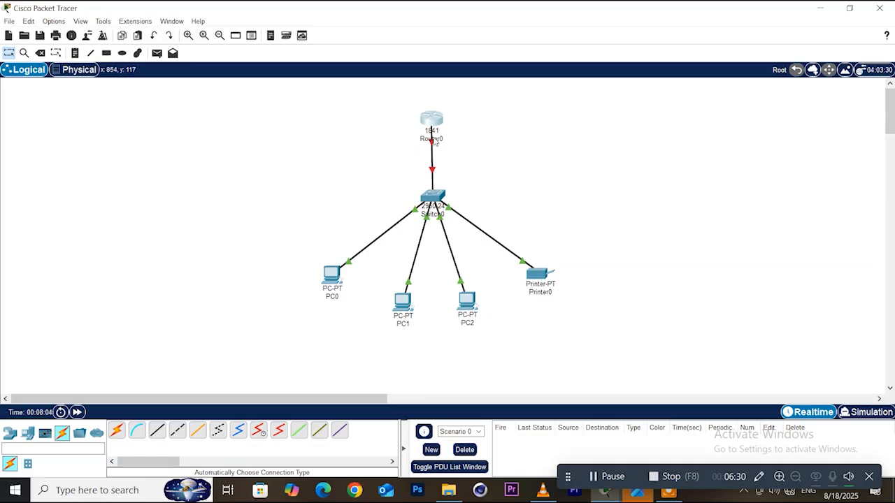
pyautogui.moveTo(606, 492)
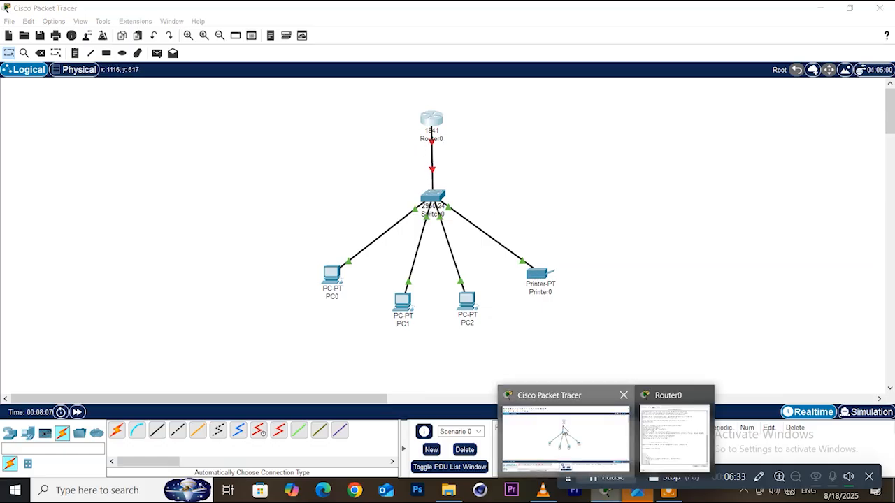
# Reopen the router's command line, assign 192.168.10.1 255.255.255.0 to interface f0/0, and exit interface configuration.
pyautogui.click(437, 120)
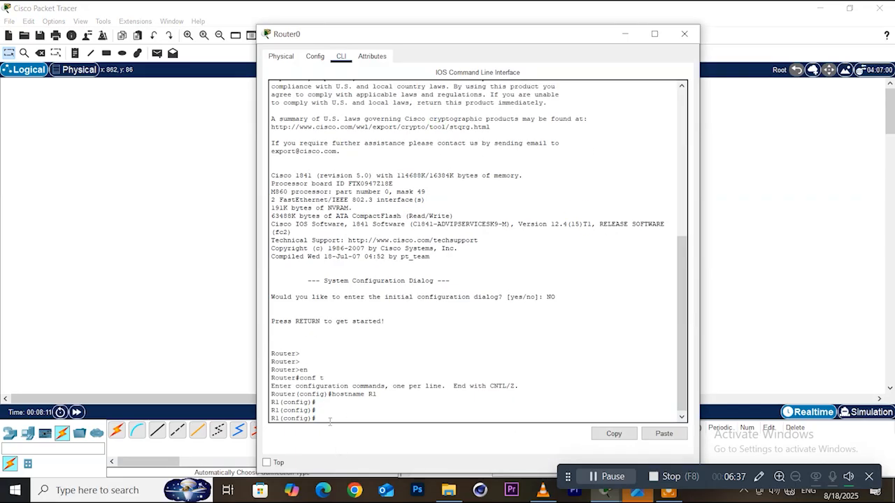
pyautogui.write('int f0/0')
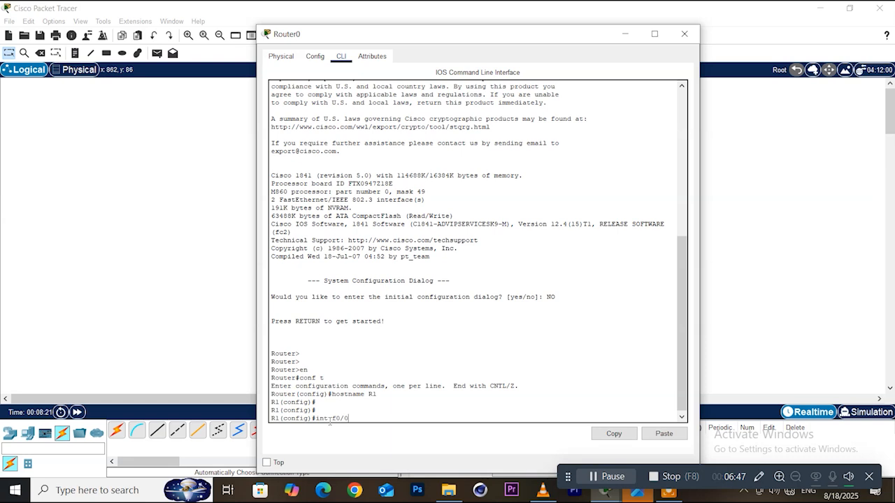
pyautogui.press('Return')
pyautogui.write('ip add 192.')
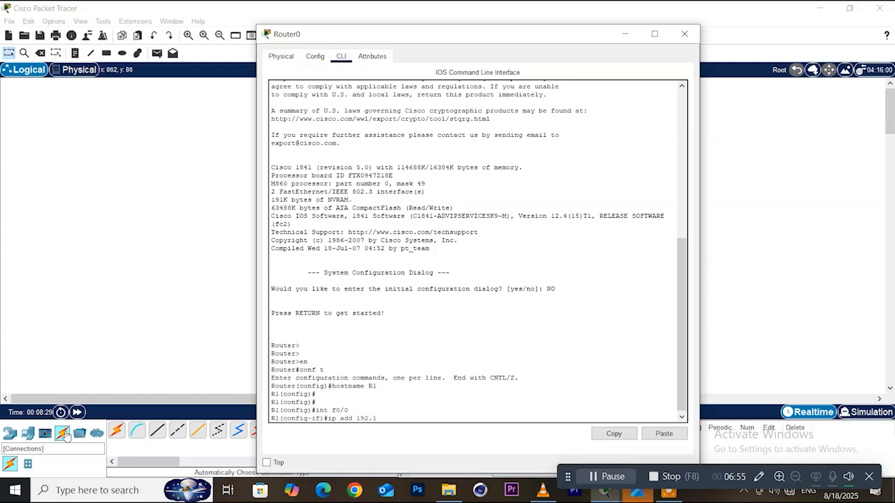
pyautogui.write('168.10.1 255.255.255.0')
pyautogui.press('Return')
pyautogui.press('Return')
pyautogui.press('Return')
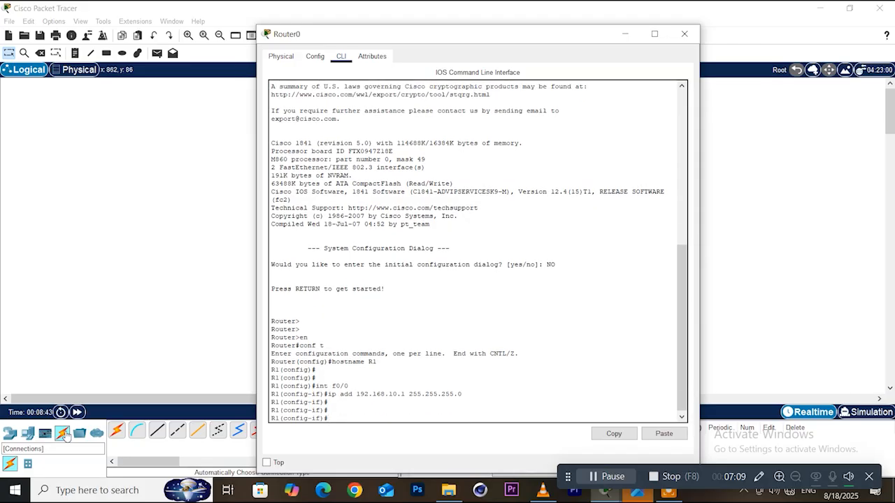
pyautogui.write('exit')
pyautogui.press('Return')
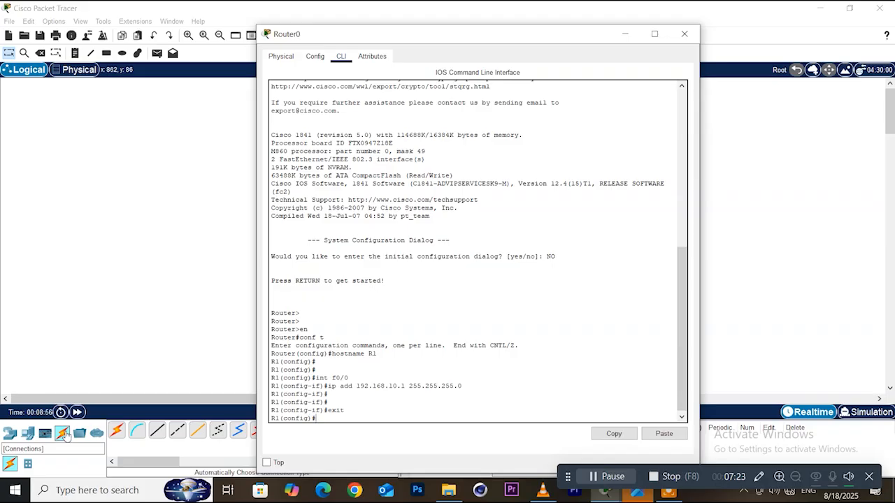
# Create a DHCP pool named NETWORK on the router.
pyautogui.write('p dhcp pool N')
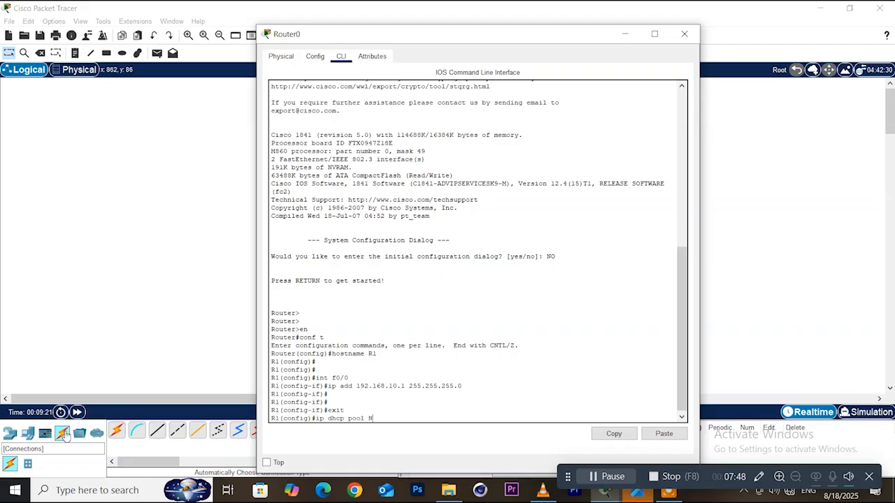
pyautogui.write('ETWORK')
pyautogui.press('Return')
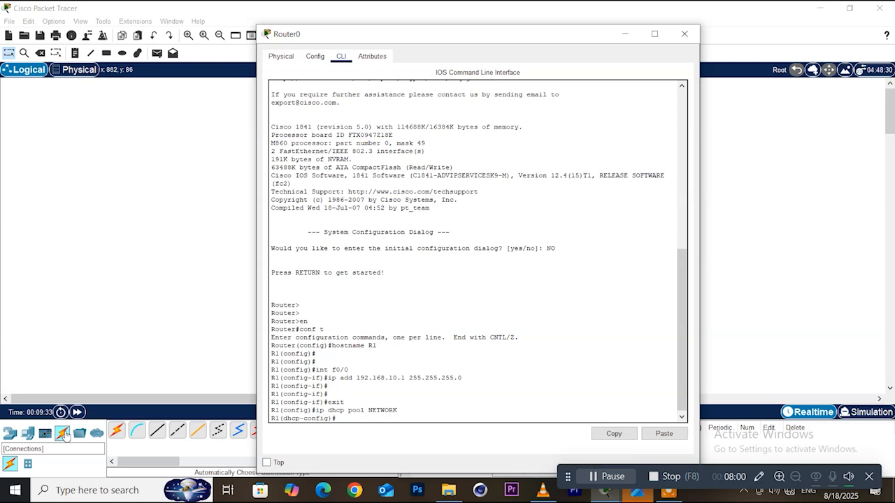
# Assign network 192.168.10.0 with mask 255.255.255.0 to the DHCP pool.
pyautogui.write('EW')
pyautogui.press('BackSpace')
pyautogui.press('BackSpace')
pyautogui.press('BackSpace')
pyautogui.press('BackSpace')
pyautogui.write('NET')
pyautogui.press('BackSpace')
pyautogui.press('BackSpace')
pyautogui.press('BackSpace')
pyautogui.write('network 192.168.10.0 255.255')
pyautogui.write('55.0')
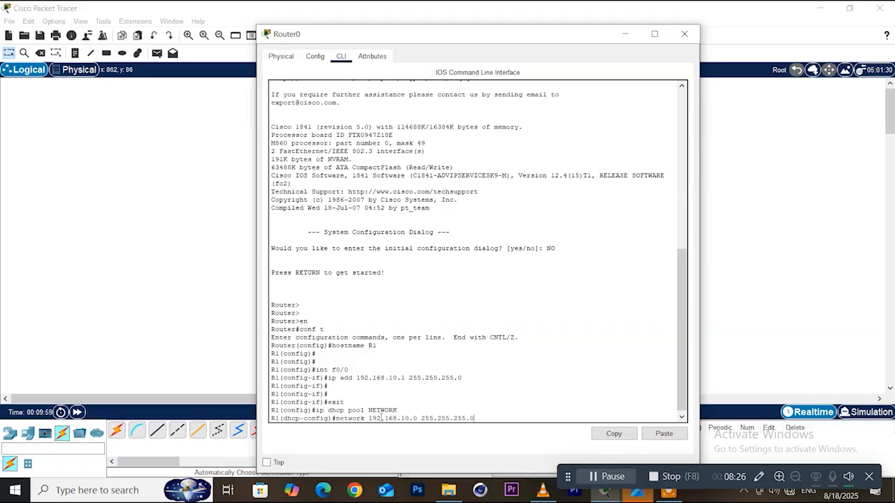
pyautogui.moveTo(368, 418); pyautogui.dragTo(418, 419)
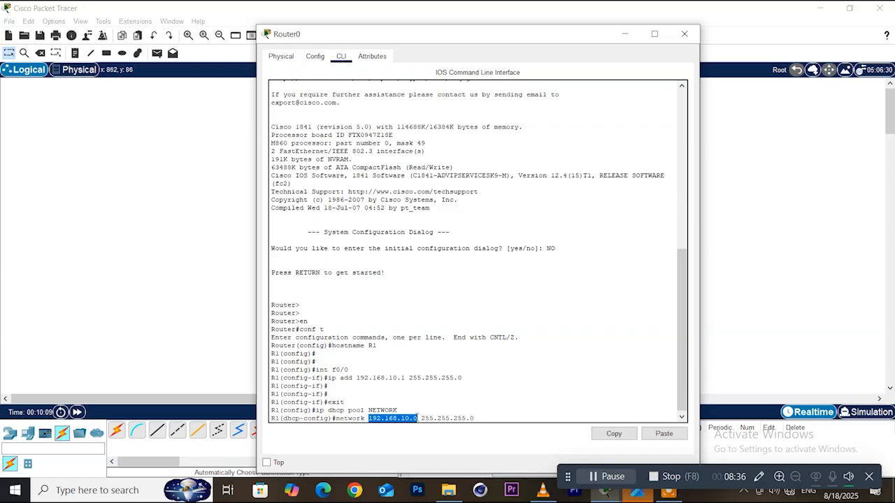
pyautogui.click(415, 419)
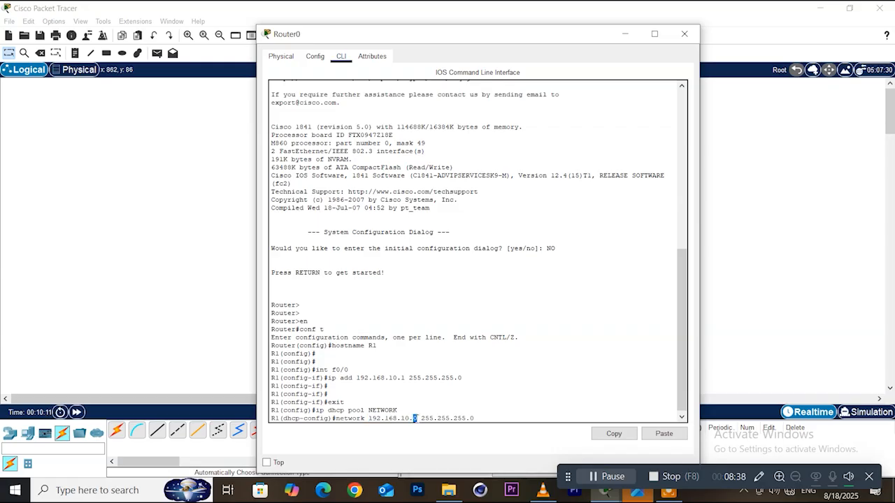
pyautogui.moveTo(414, 418); pyautogui.dragTo(369, 419)
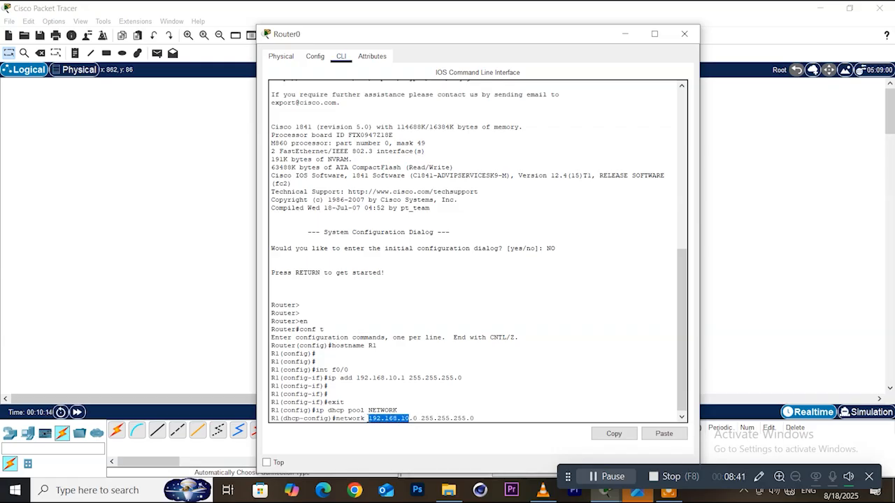
pyautogui.click(415, 418)
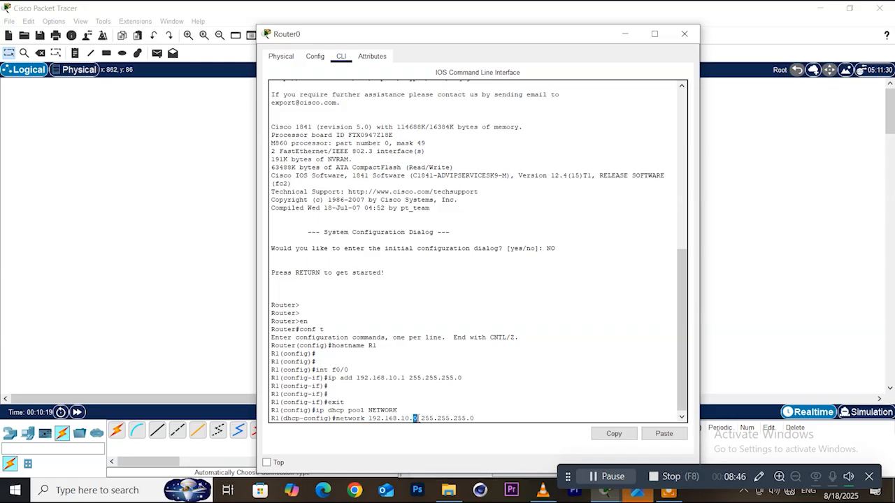
pyautogui.press('End')
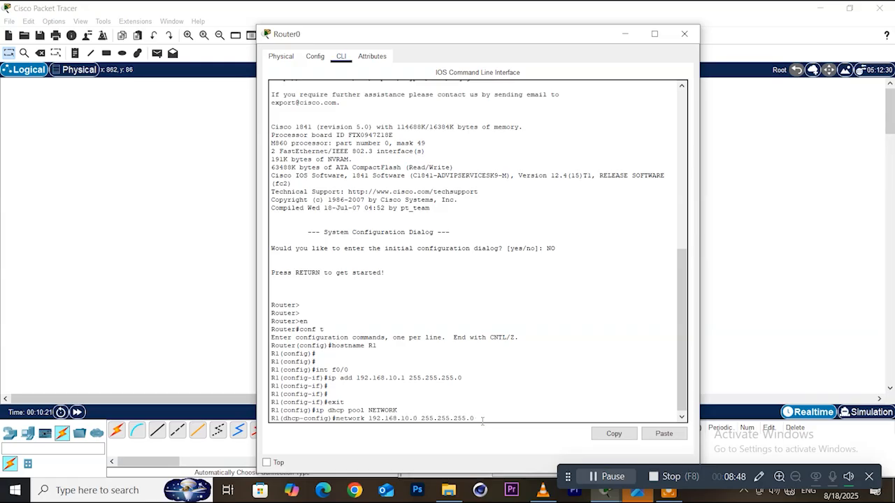
pyautogui.press('Return')
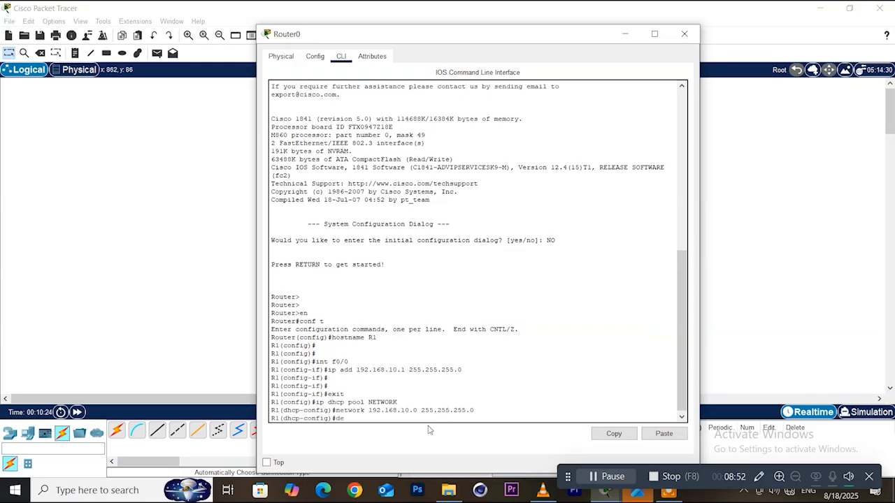
# Set the DHCP pool's default router to 192.168.10.1.
pyautogui.write('default-router')
pyautogui.moveTo(347, 362); pyautogui.dragTo(333, 368)
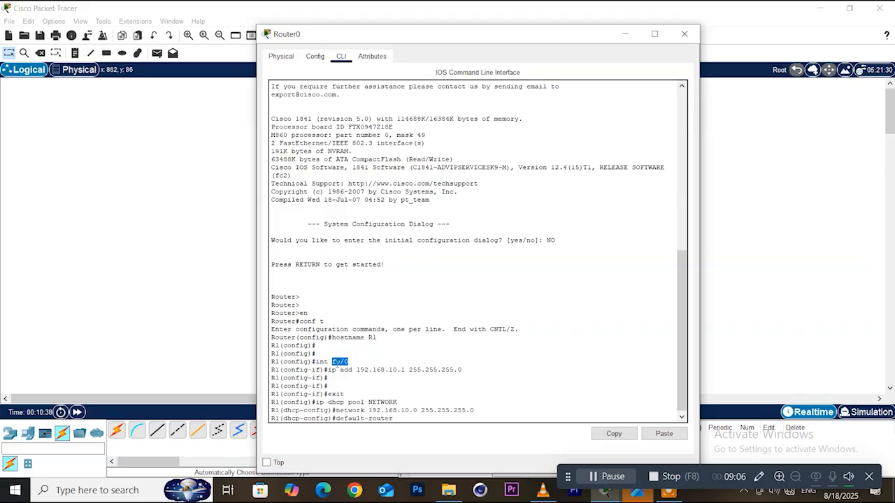
pyautogui.click(396, 420)
pyautogui.write('192.168.1')
pyautogui.press('Return')
pyautogui.press('Return')
pyautogui.press('Return')
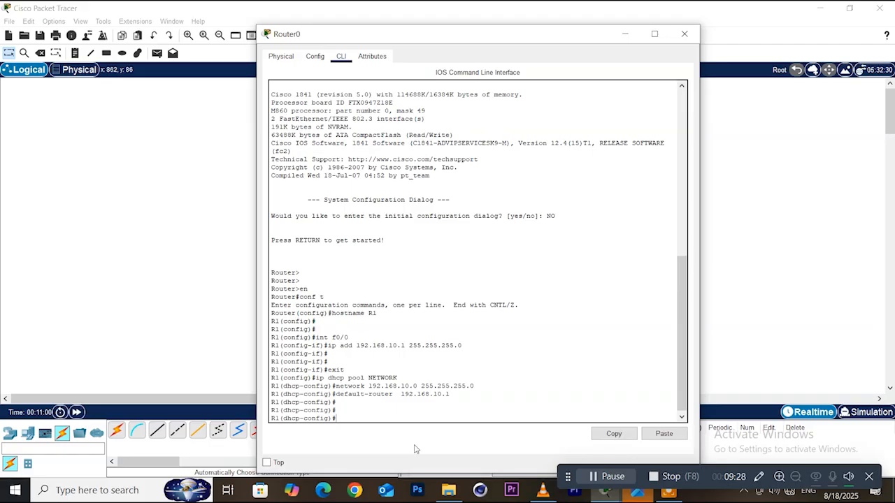
# Exit DHCP pool configuration and close the router window.
pyautogui.write('exit')
pyautogui.press('Return')
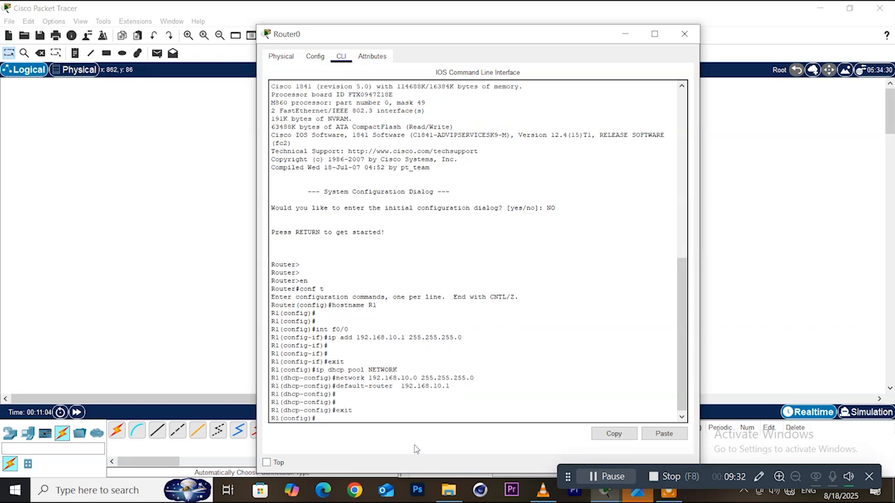
pyautogui.press('Return')
pyautogui.press('Return')
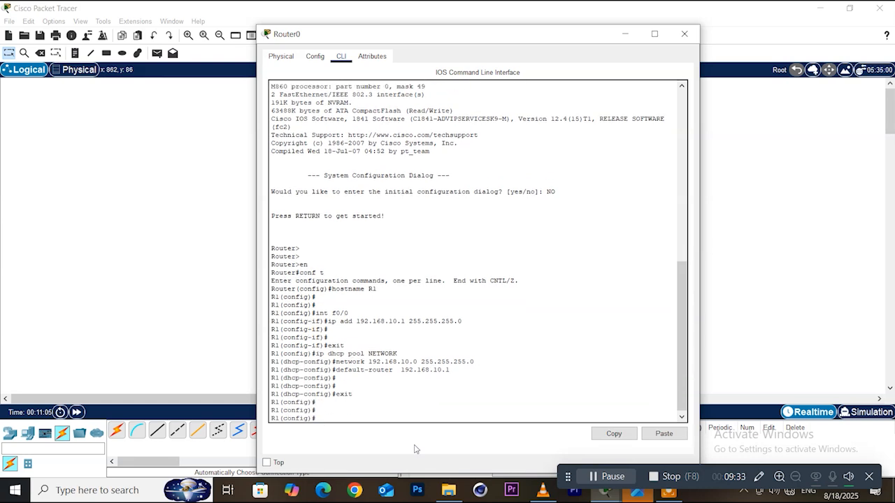
pyautogui.click(684, 33)
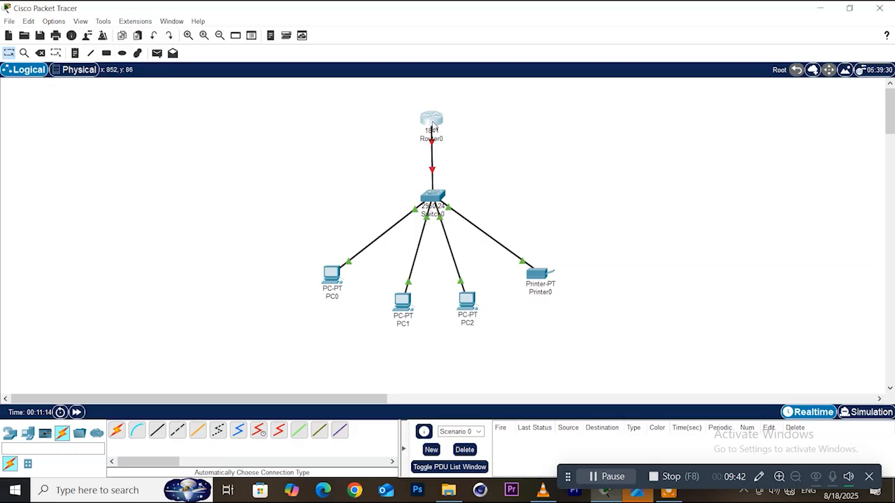
# Reopen the router's command line, enable interface f0/0 with "no sh", and close the router window.
pyautogui.moveTo(434, 126)
pyautogui.moveTo(434, 144)
pyautogui.click(432, 125)
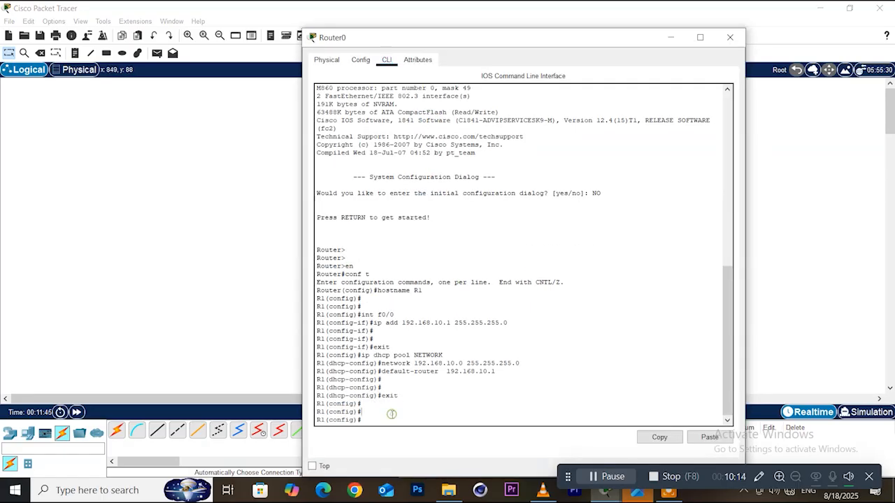
pyautogui.press('Return')
pyautogui.press('Return')
pyautogui.write('int f0')
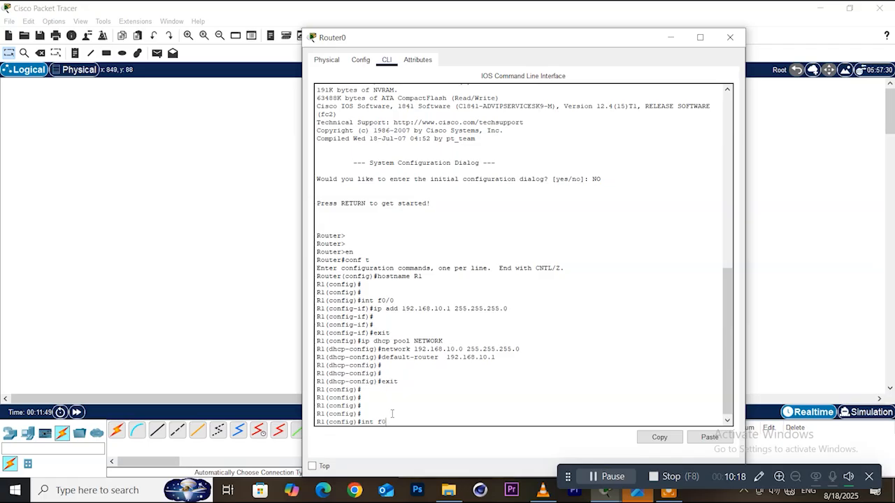
pyautogui.write('/0')
pyautogui.press('Return')
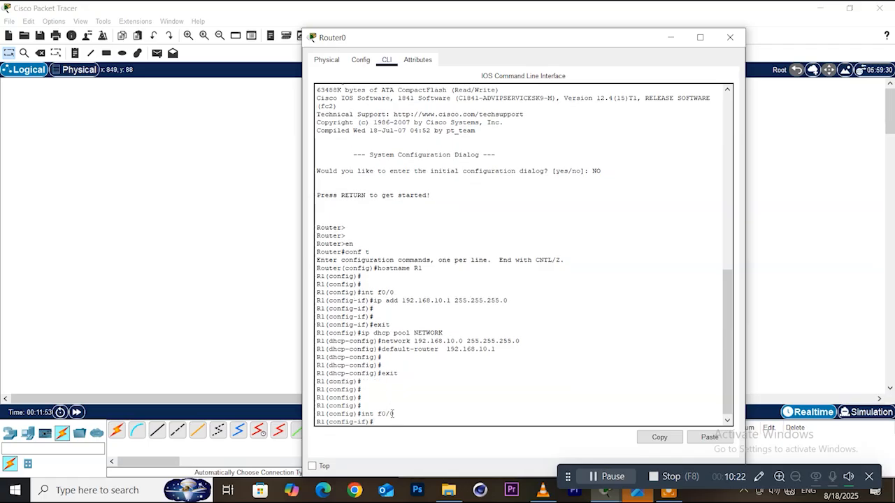
pyautogui.write('no sh')
pyautogui.press('Return')
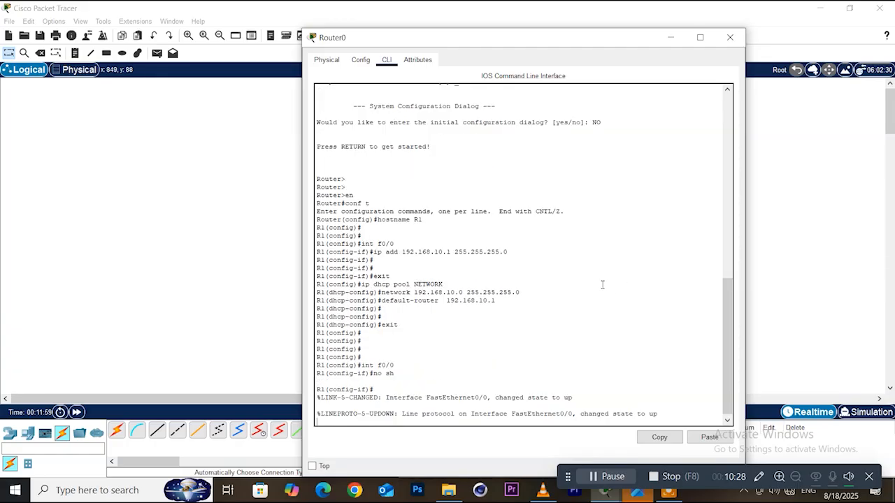
pyautogui.press('Return')
pyautogui.press('Return')
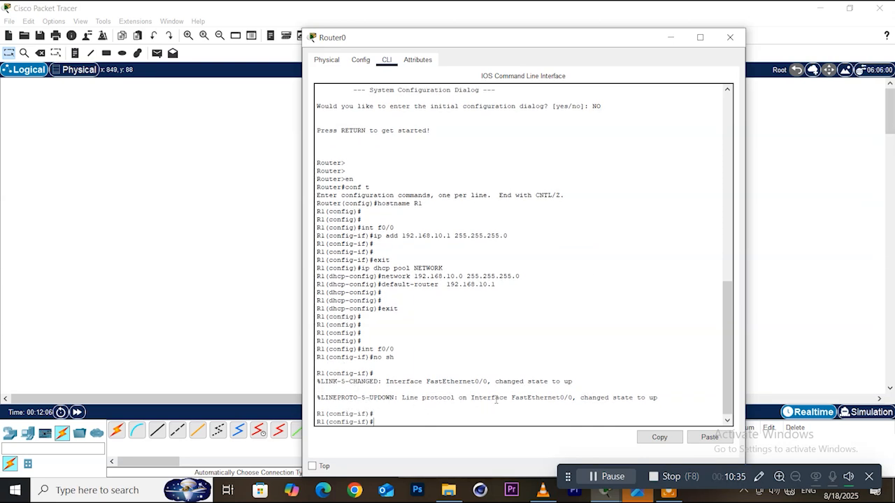
pyautogui.click(727, 37)
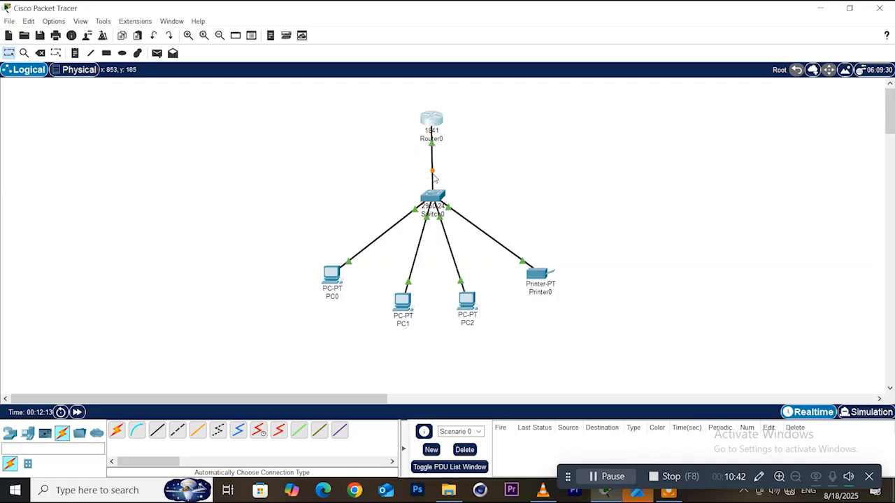
# View the switch's physical ports and check which interfaces the router-to-switch link uses.
pyautogui.click(432, 196)
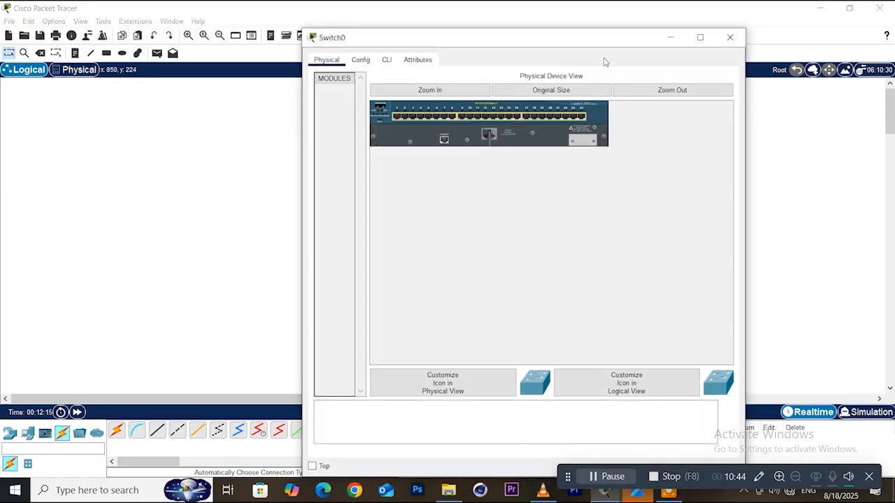
pyautogui.click(730, 37)
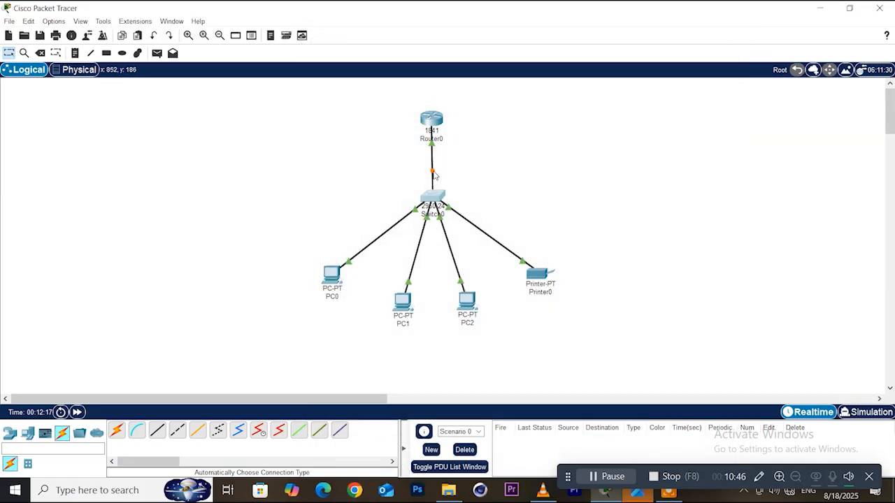
pyautogui.moveTo(434, 175)
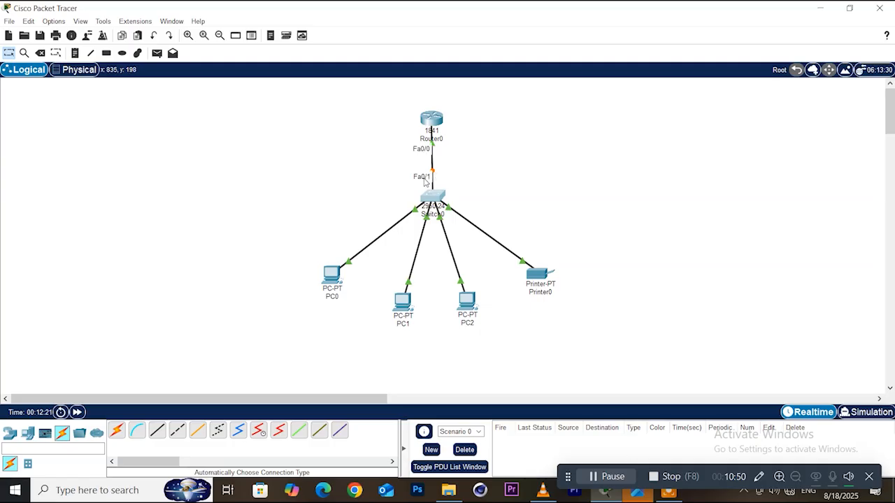
# Open Switch0's command line and enter global configuration mode with "en" and "conf t".
pyautogui.click(433, 198)
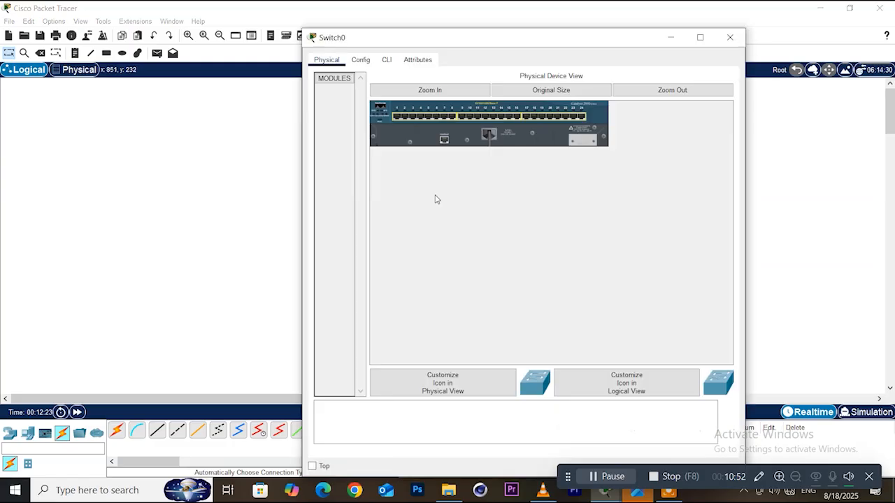
pyautogui.click(387, 60)
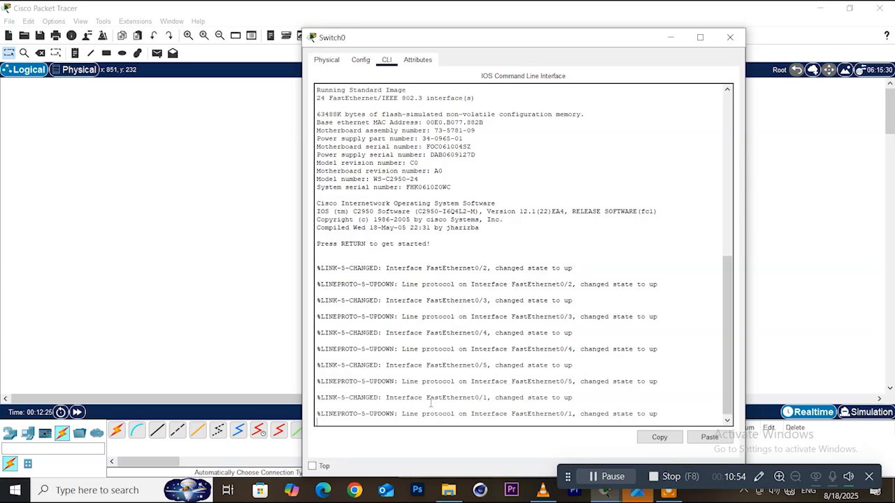
pyautogui.press('Return')
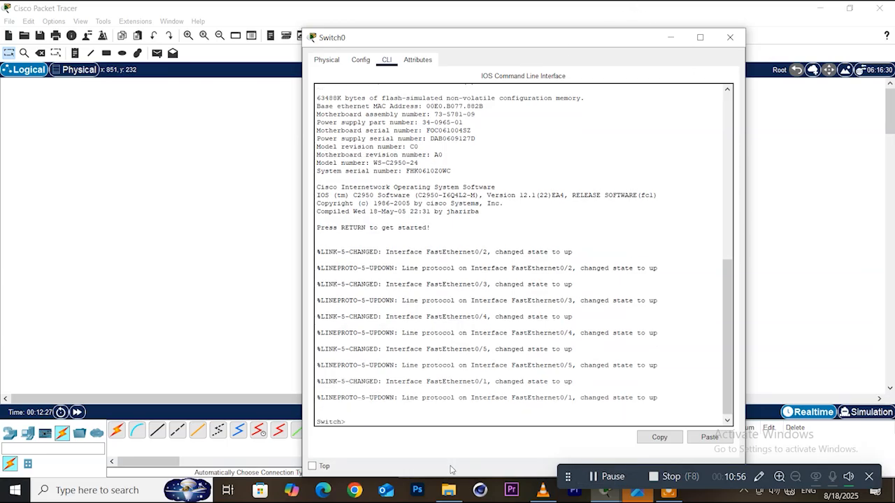
pyautogui.press('Return')
pyautogui.write('en')
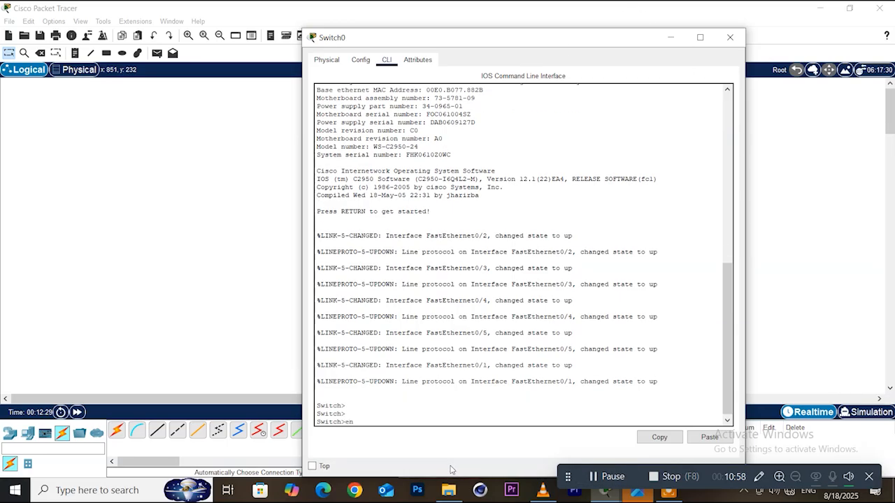
pyautogui.press('Return')
pyautogui.write('conf t')
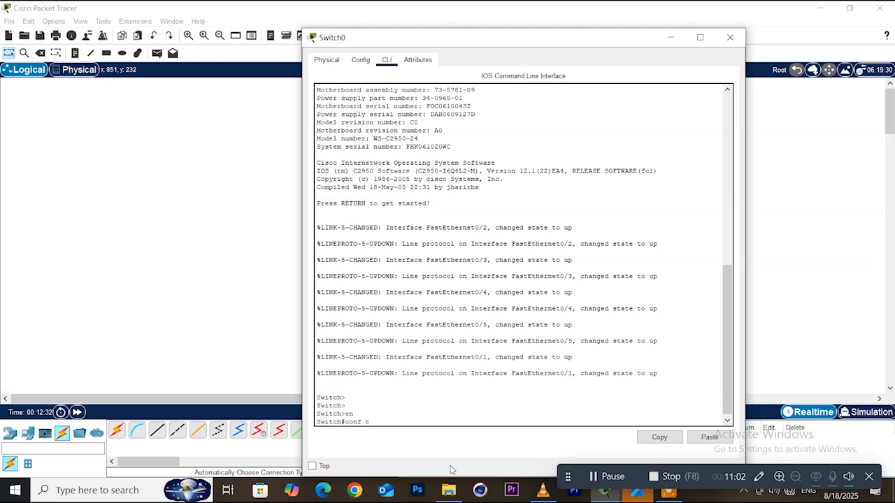
pyautogui.press('Return')
pyautogui.press('Return')
pyautogui.press('Return')
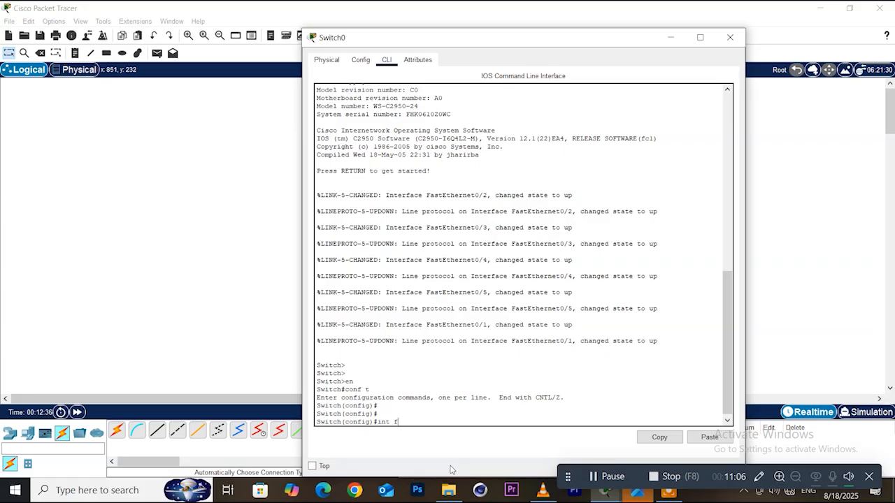
# Set switch interface f0/1 to trunk mode with "switchport mode trunk" and close the switch window.
pyautogui.write('/1')
pyautogui.press('Return')
pyautogui.write('switc')
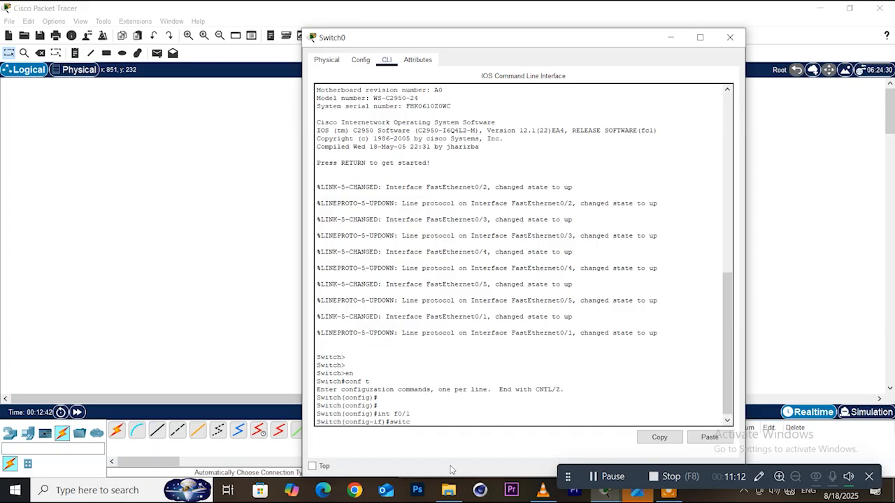
pyautogui.write('hport mode trunk')
pyautogui.press('Return')
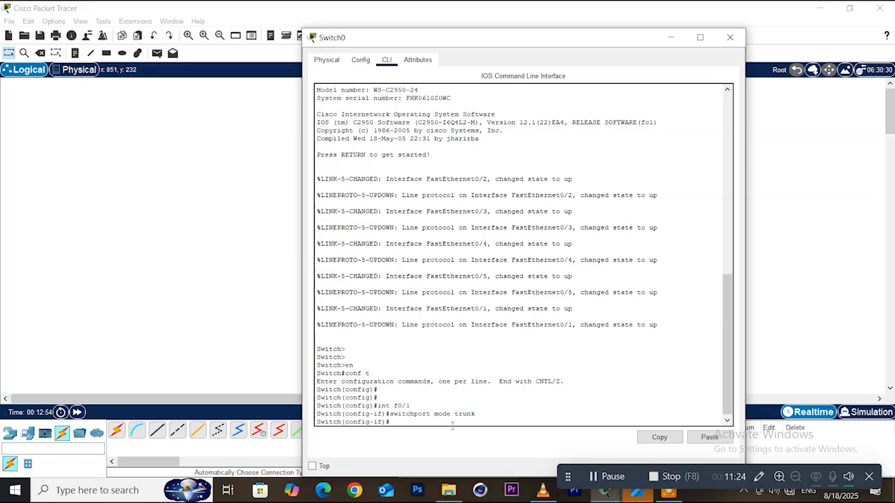
pyautogui.click(730, 36)
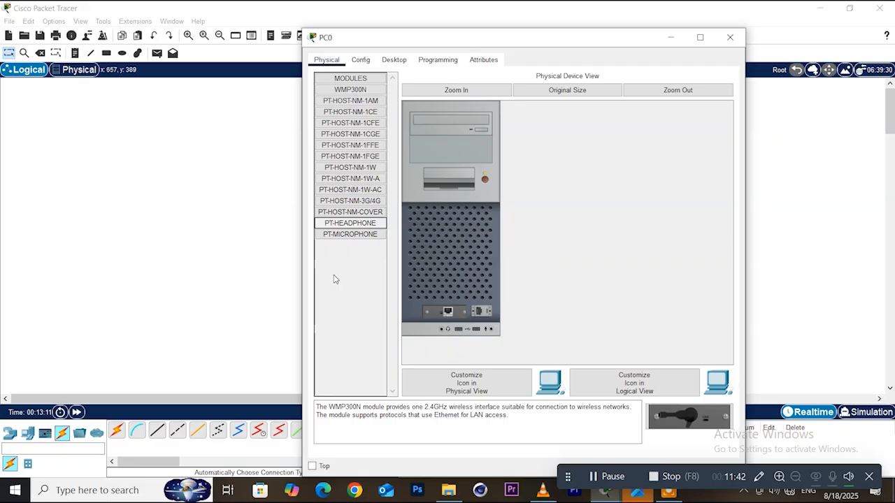
# Open PC0's IP configuration and switch its IPv4 addressing from static to DHCP.
pyautogui.click(394, 59)
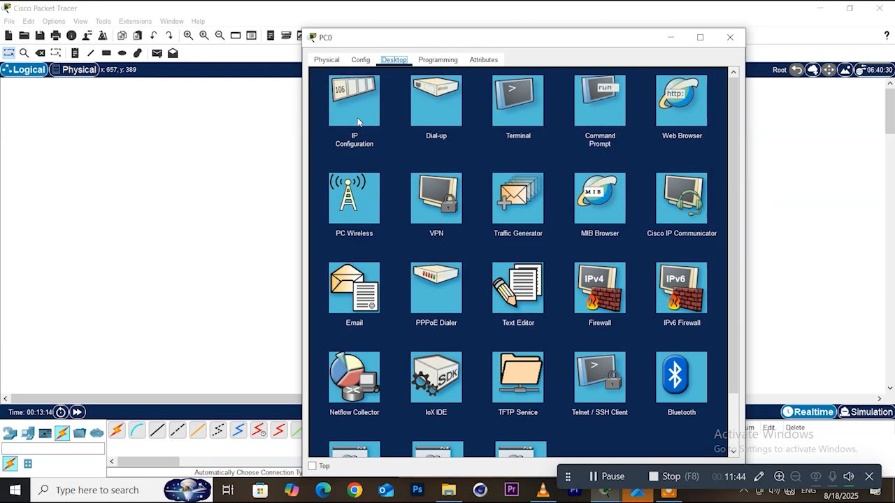
pyautogui.click(354, 123)
pyautogui.click(495, 136)
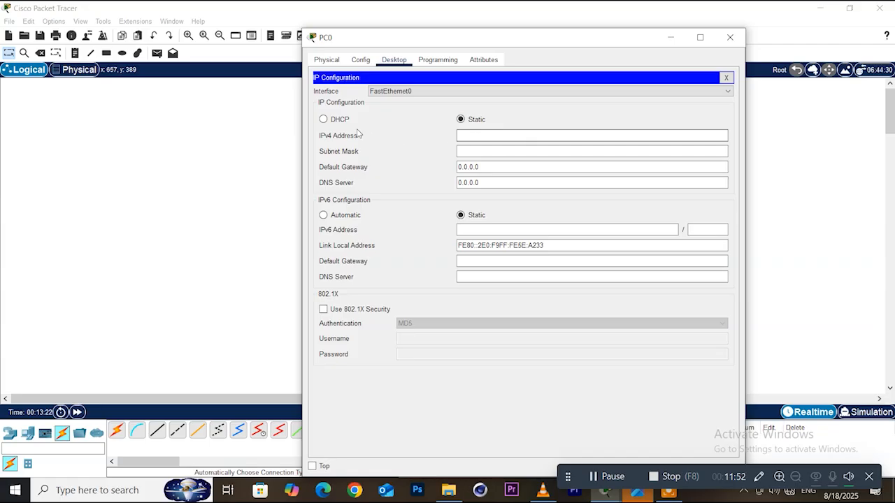
pyautogui.click(324, 120)
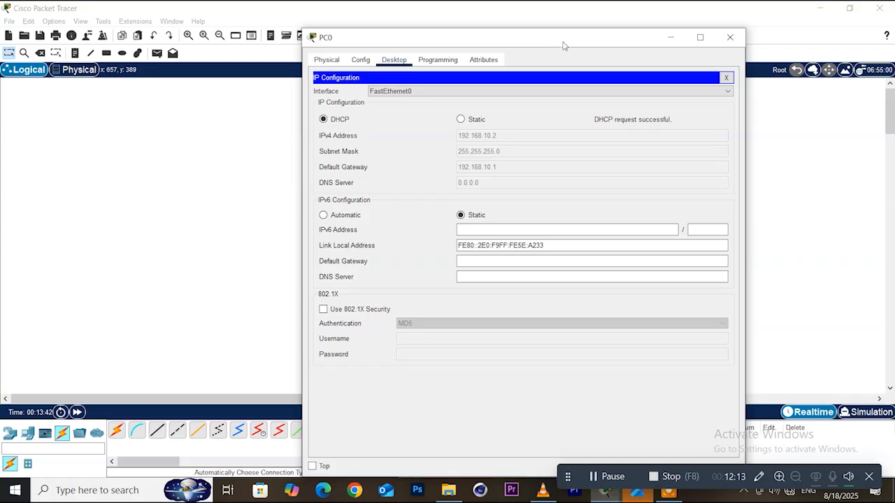
# Close PC0's window and switch PC1's IPv4 addressing from static to DHCP.
pyautogui.click(730, 37)
pyautogui.click(404, 300)
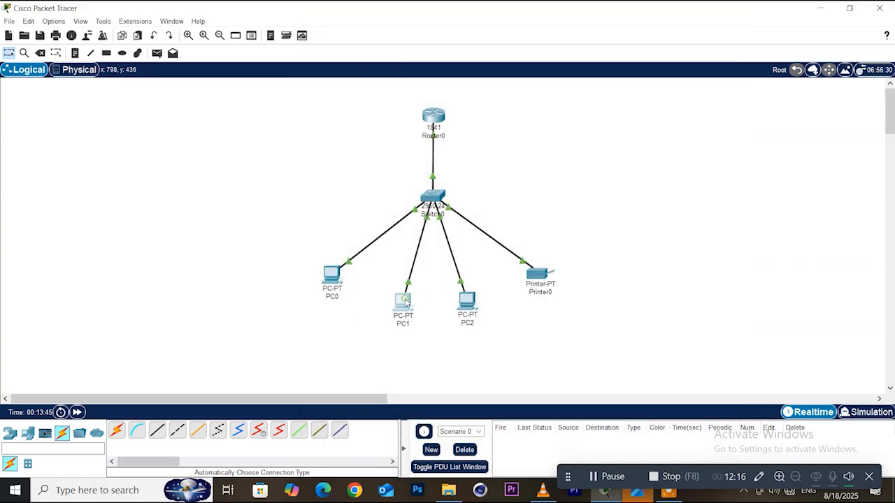
pyautogui.click(390, 62)
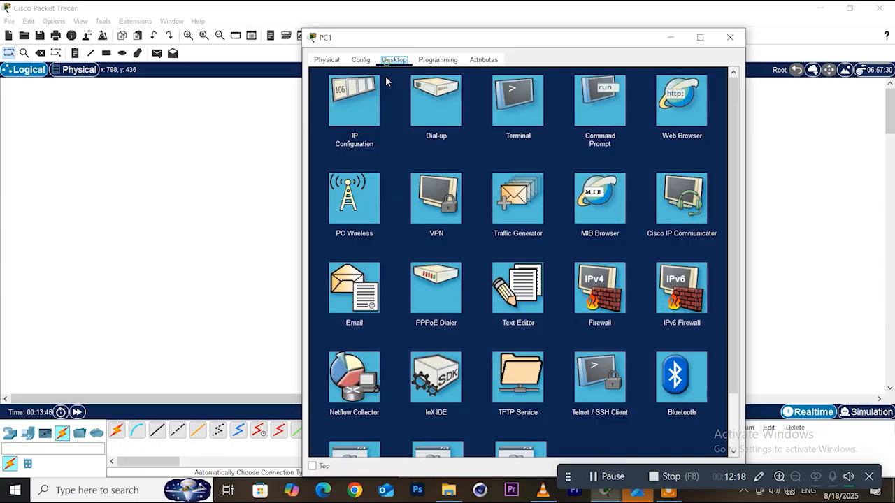
pyautogui.click(356, 105)
pyautogui.click(324, 119)
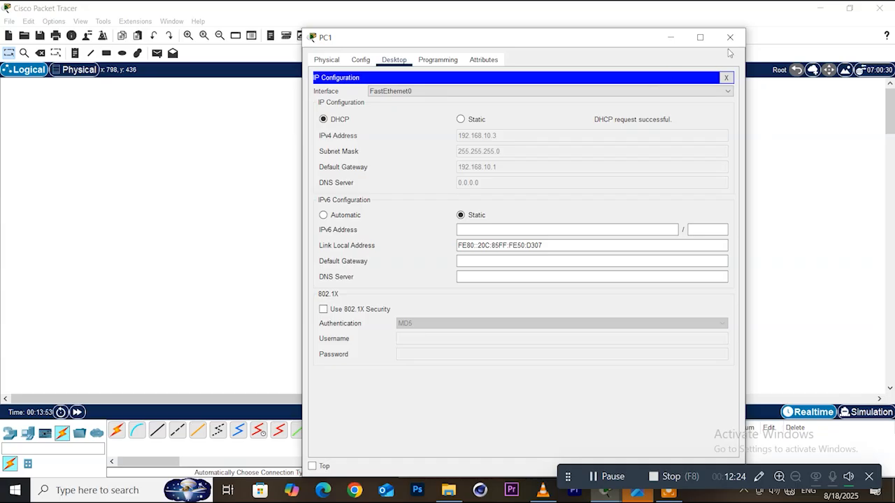
pyautogui.click(731, 38)
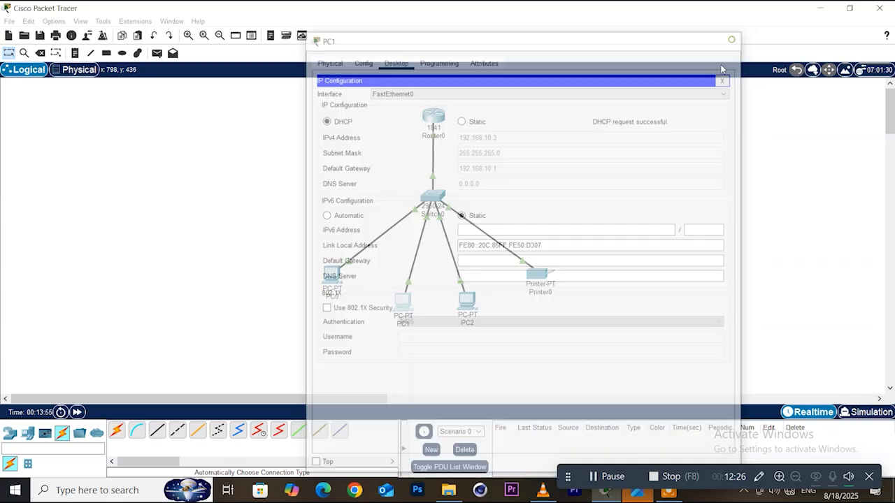
# Switch PC2's IPv4 addressing from static to DHCP and close its window.
pyautogui.click(466, 301)
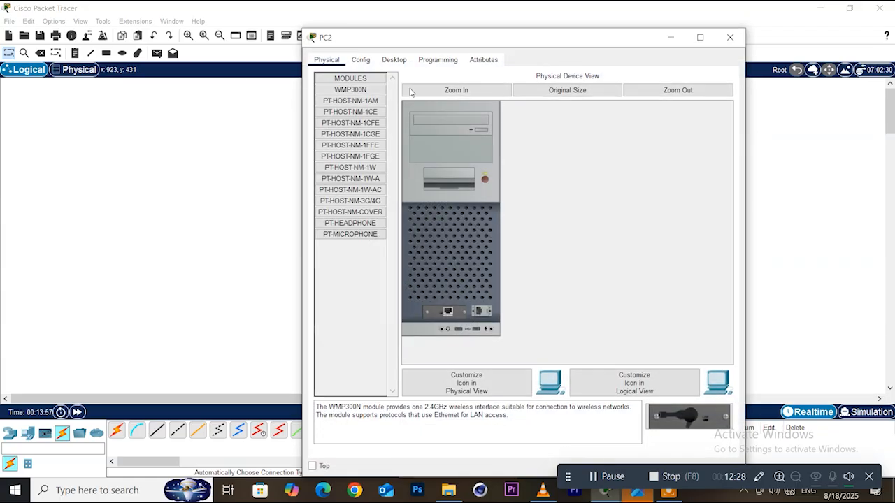
pyautogui.click(395, 60)
pyautogui.click(359, 105)
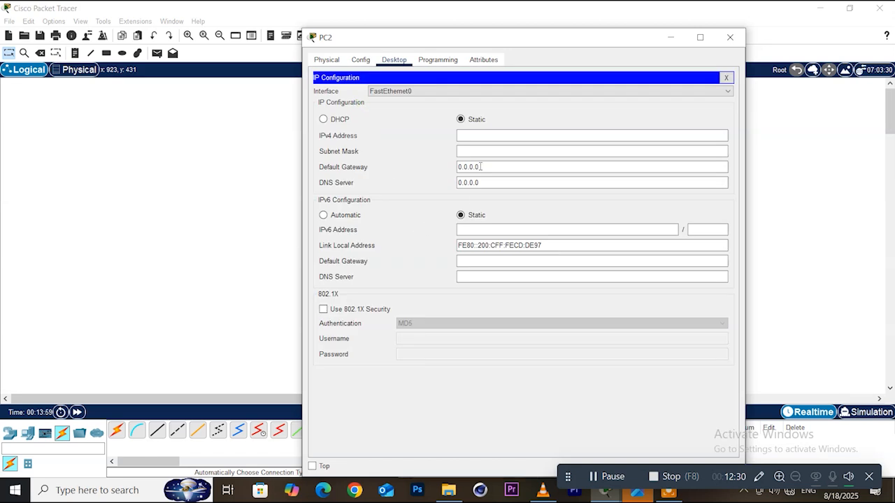
pyautogui.click(324, 119)
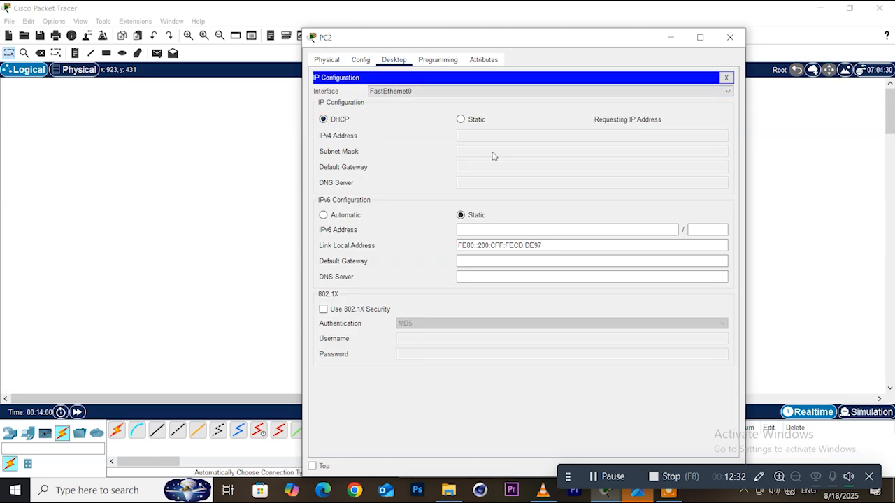
pyautogui.click(736, 37)
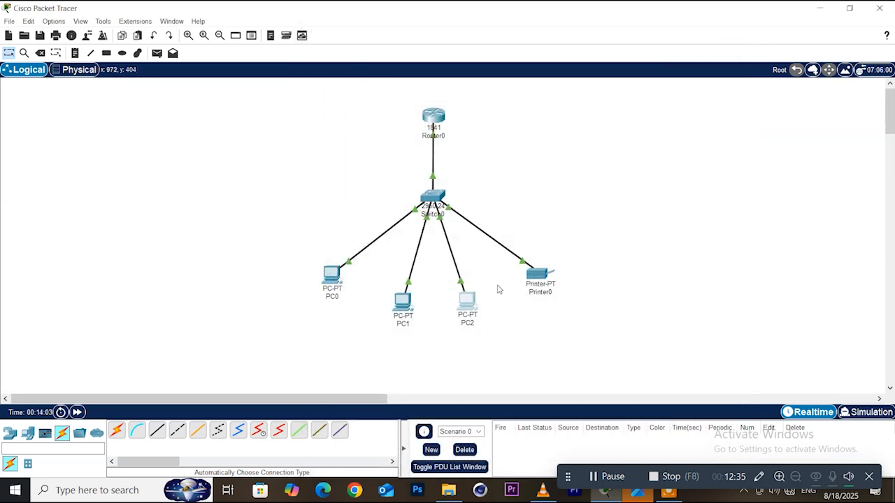
# Set Printer0's IPv4 gateway and DNS configuration to DHCP in its global settings.
pyautogui.click(539, 291)
pyautogui.click(362, 61)
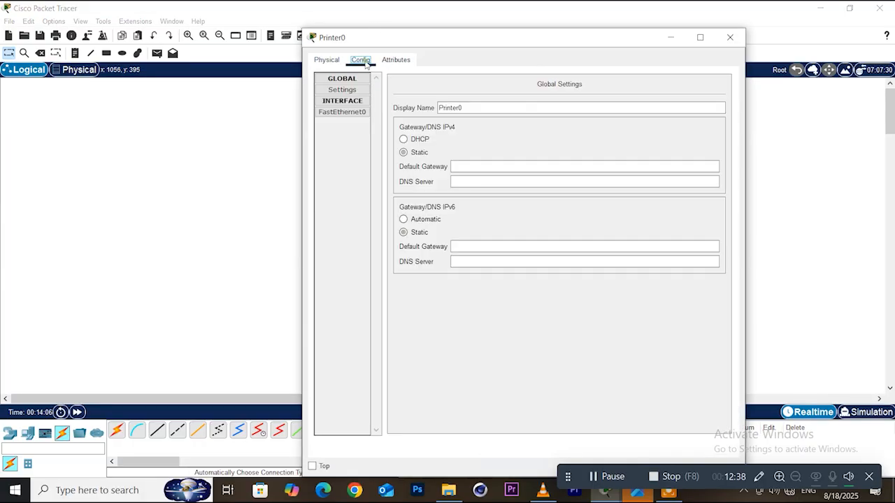
pyautogui.click(404, 140)
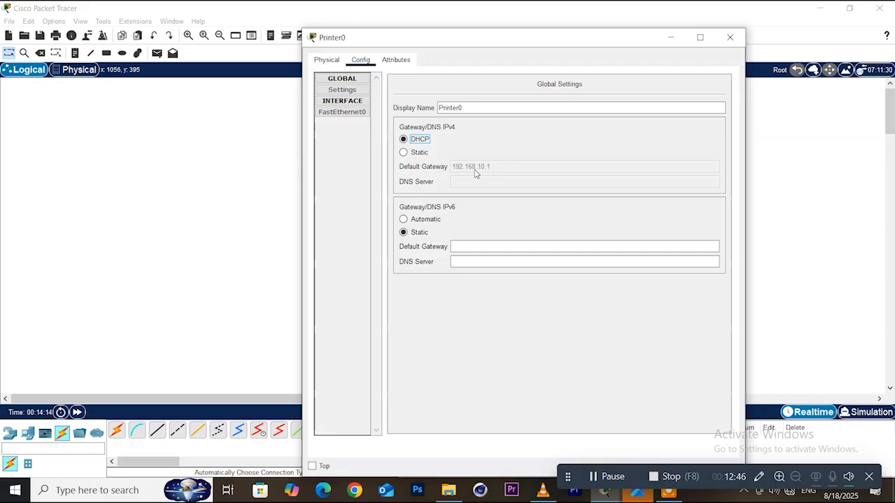
# View Printer0's FastEthernet0 settings to check its assigned IPv4 address, and close the printer window.
pyautogui.click(345, 102)
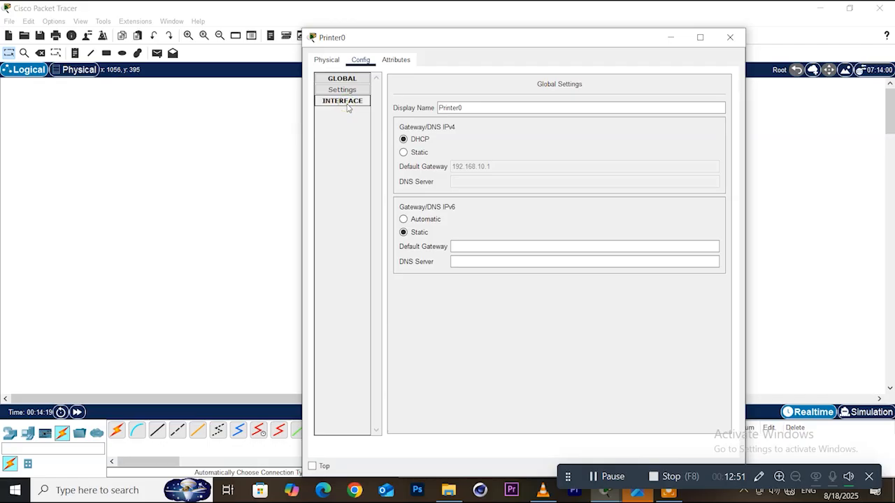
pyautogui.click(345, 102)
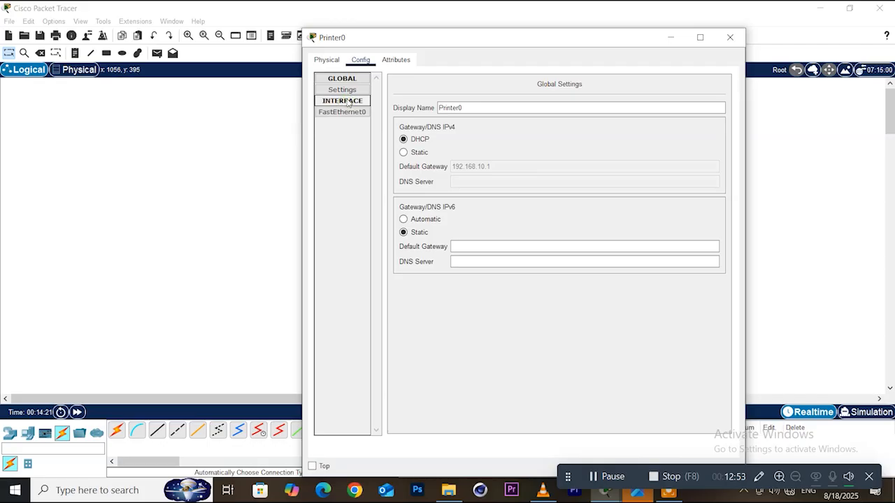
pyautogui.click(346, 102)
pyautogui.click(346, 102)
pyautogui.click(345, 113)
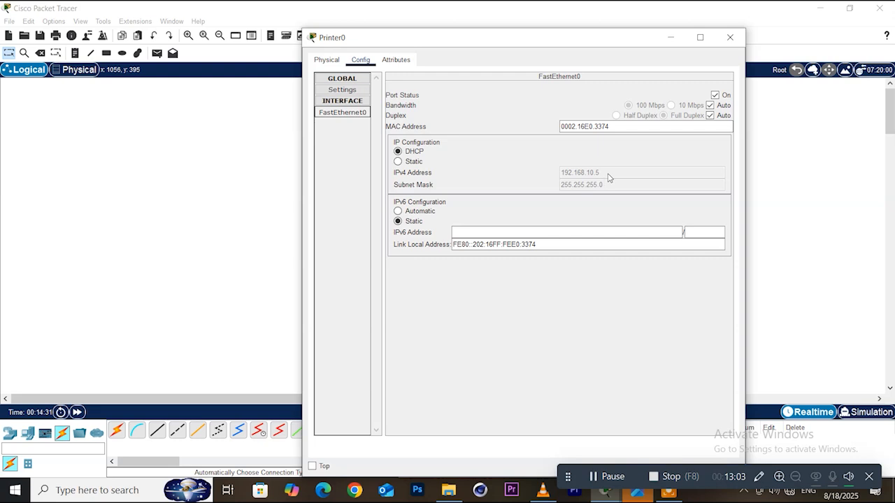
pyautogui.click(731, 39)
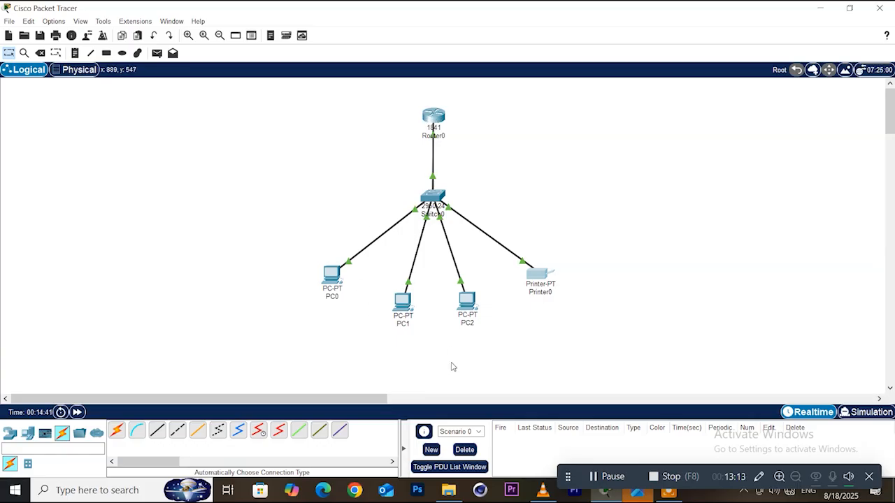
# Place a Server-PT in the empty workspace beside the router network, level with Switch0.
pyautogui.moveTo(352, 402); pyautogui.dragTo(442, 404)
pyautogui.click(28, 433)
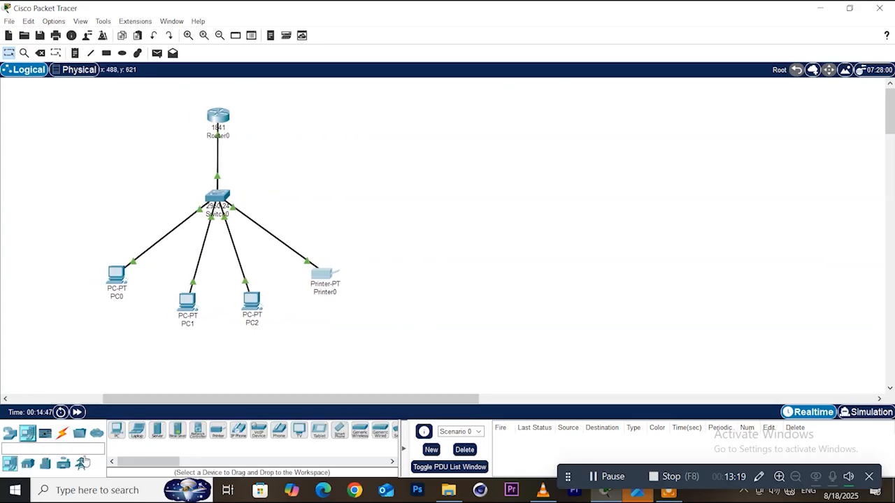
pyautogui.click(156, 431)
pyautogui.click(344, 329)
pyautogui.moveTo(367, 314); pyautogui.dragTo(451, 188)
pyautogui.moveTo(343, 335); pyautogui.dragTo(449, 193)
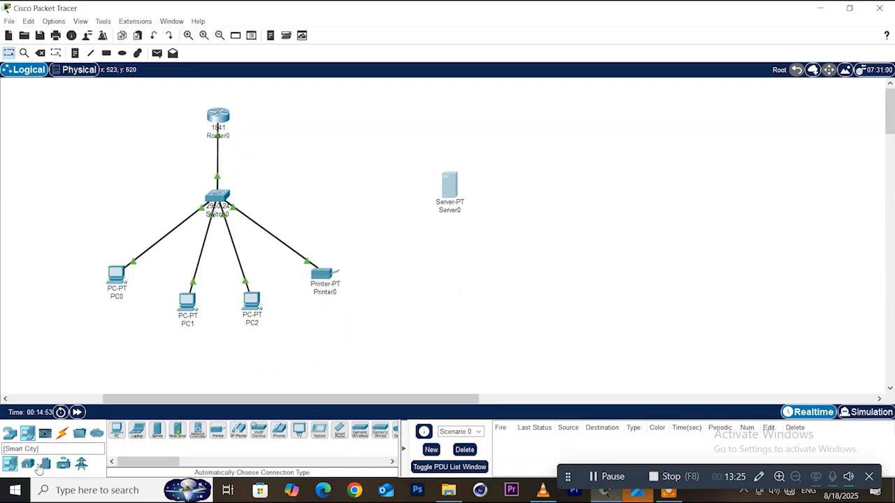
# Add a 2960-24TT switch on the far side of Server0 from the router network and adjust the spacing between them.
pyautogui.click(10, 434)
pyautogui.moveTo(28, 464); pyautogui.dragTo(568, 202)
pyautogui.moveTo(450, 185); pyautogui.dragTo(417, 191)
pyautogui.moveTo(567, 203); pyautogui.dragTo(517, 190)
# Add three PCs in an arc on the side of Switch1 away from Server0 and adjust the layout.
pyautogui.click(28, 434)
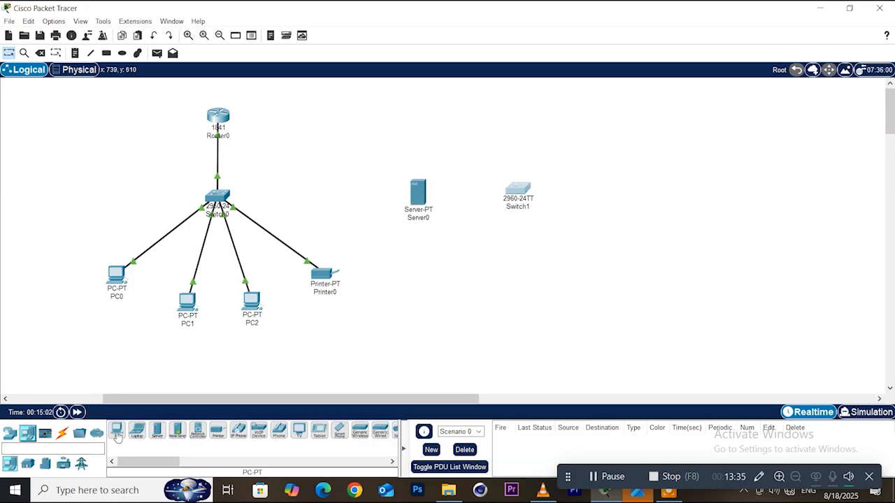
pyautogui.moveTo(117, 435); pyautogui.dragTo(633, 176)
pyautogui.moveTo(519, 188); pyautogui.dragTo(507, 199)
pyautogui.moveTo(118, 433); pyautogui.dragTo(594, 120)
pyautogui.moveTo(632, 174); pyautogui.dragTo(616, 179)
pyautogui.moveTo(637, 271); pyautogui.dragTo(604, 271)
pyautogui.moveTo(617, 179); pyautogui.dragTo(631, 186)
# Connect Server0, PC5, PC3 and PC4 to Switch1 using the automatic connection type.
pyautogui.click(63, 434)
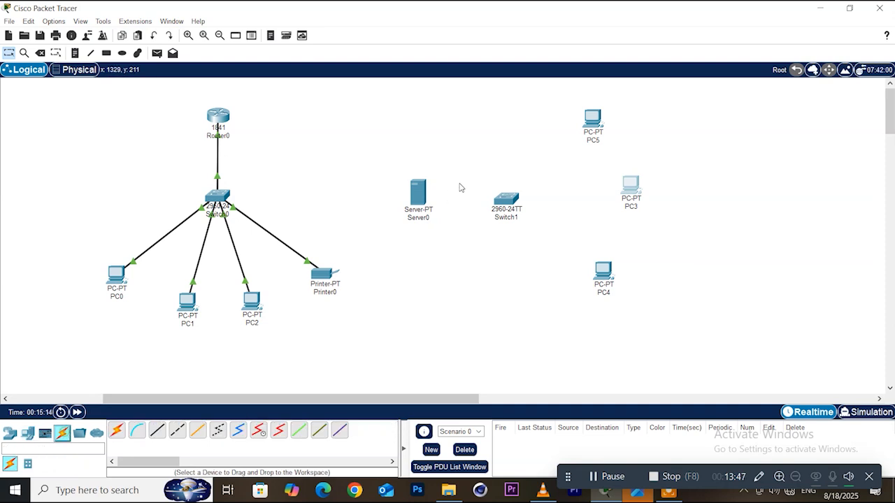
pyautogui.click(116, 430)
pyautogui.click(418, 193)
pyautogui.click(507, 200)
pyautogui.click(506, 200)
pyautogui.click(592, 119)
pyautogui.click(506, 199)
pyautogui.click(630, 185)
pyautogui.click(506, 199)
pyautogui.click(602, 271)
# Add a second printer below Switch1 and connect it to that switch with an automatically chosen cable.
pyautogui.click(27, 434)
pyautogui.click(219, 432)
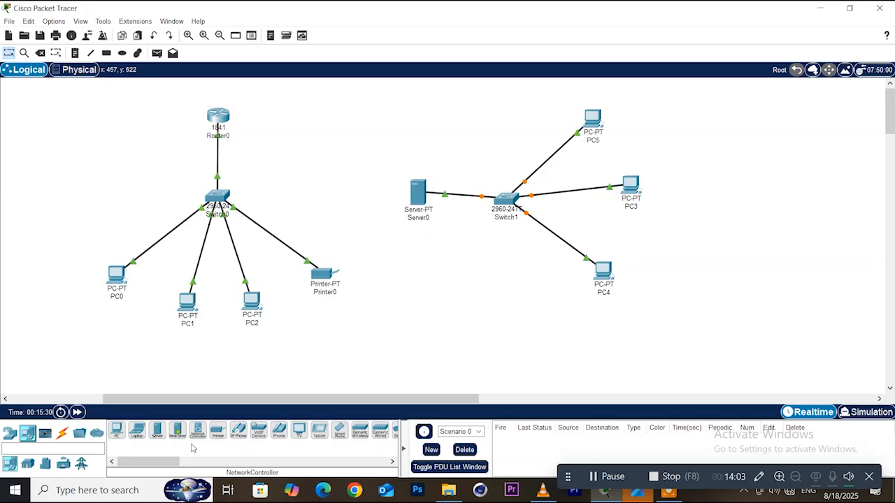
pyautogui.click(551, 312)
pyautogui.click(62, 433)
pyautogui.click(116, 430)
pyautogui.click(506, 199)
pyautogui.click(558, 295)
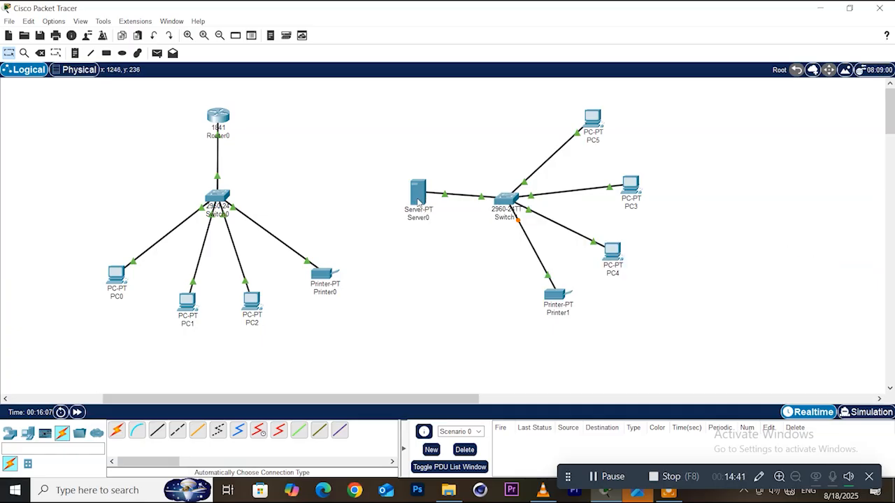
# Turn on the DHCP service for Server0's FastEthernet0 interface and move the window clear of the server's network.
pyautogui.moveTo(421, 196); pyautogui.dragTo(425, 205)
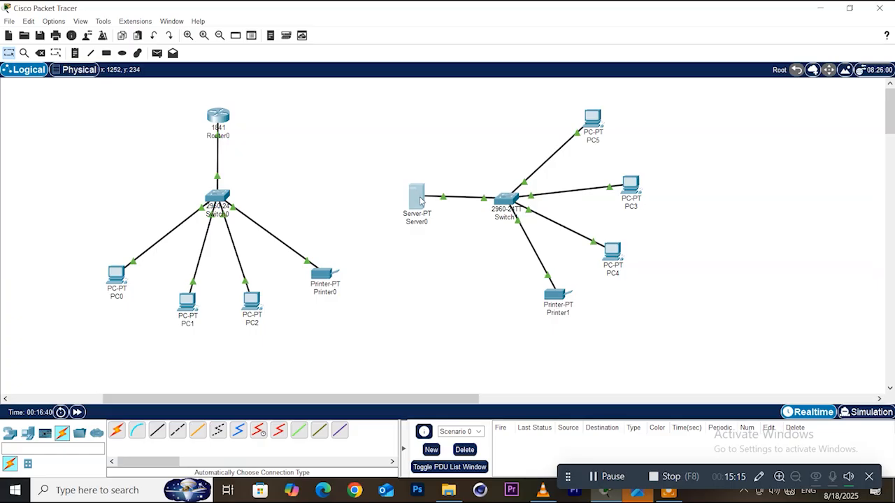
pyautogui.moveTo(420, 202)
pyautogui.click(420, 198)
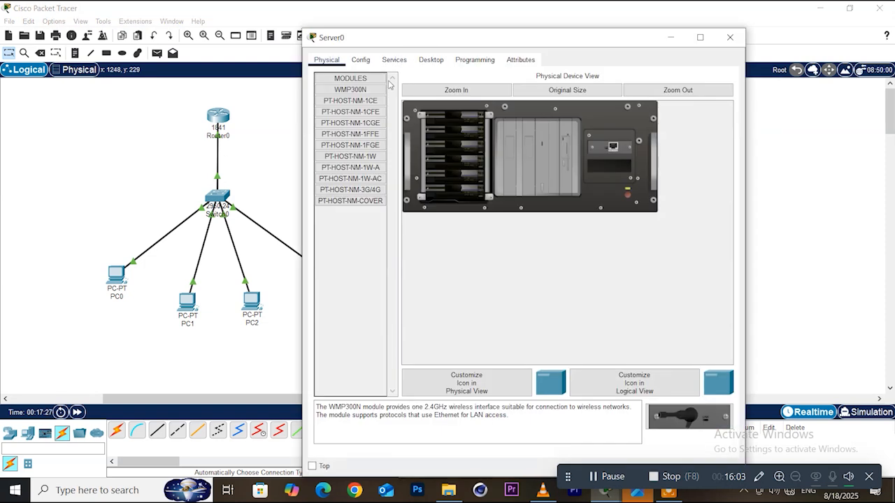
pyautogui.click(393, 60)
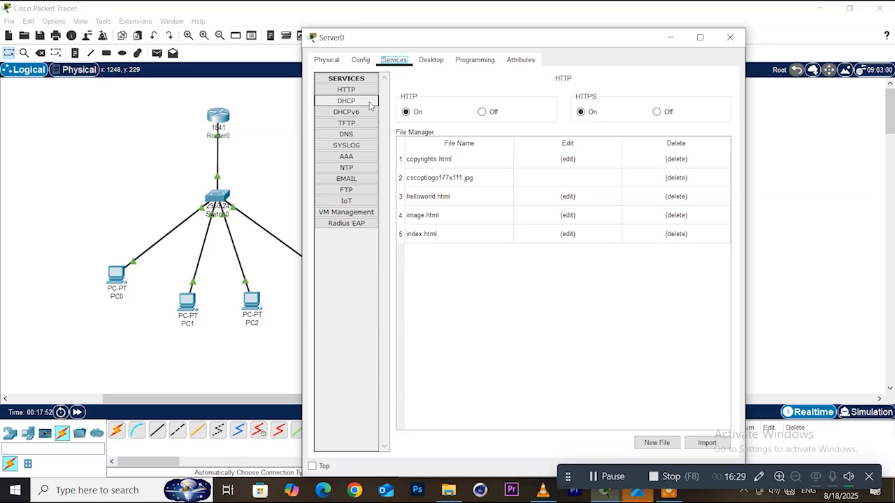
pyautogui.click(354, 102)
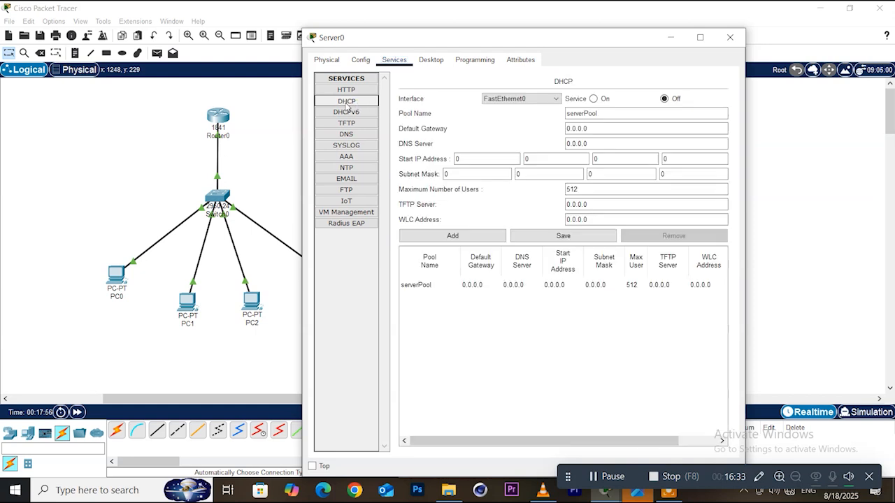
pyautogui.click(594, 99)
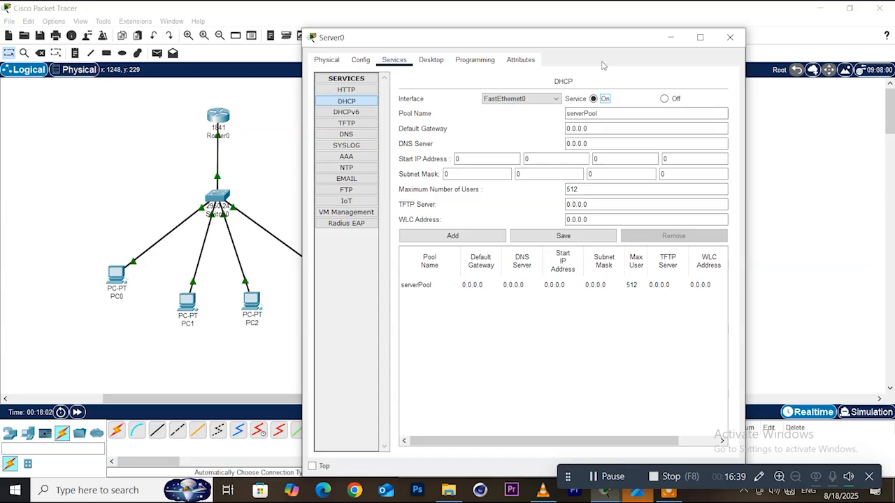
pyautogui.moveTo(589, 44); pyautogui.dragTo(291, 105)
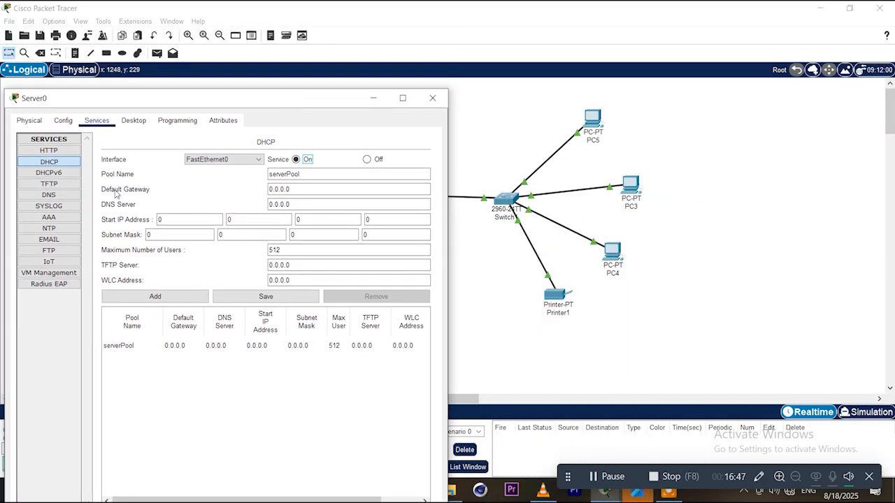
pyautogui.moveTo(304, 104); pyautogui.dragTo(252, 92)
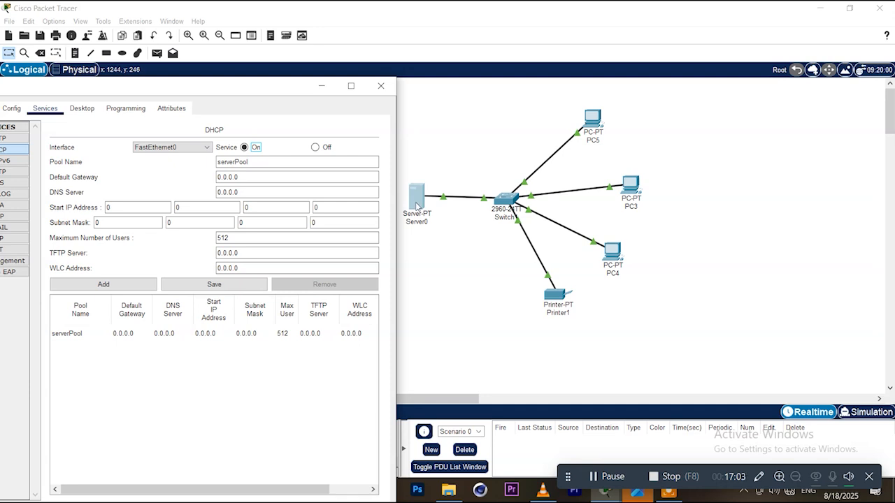
# Give Server0 the static IPv4 address 192.168.50.1 with subnet mask 255.255.255.0.
pyautogui.click(214, 75)
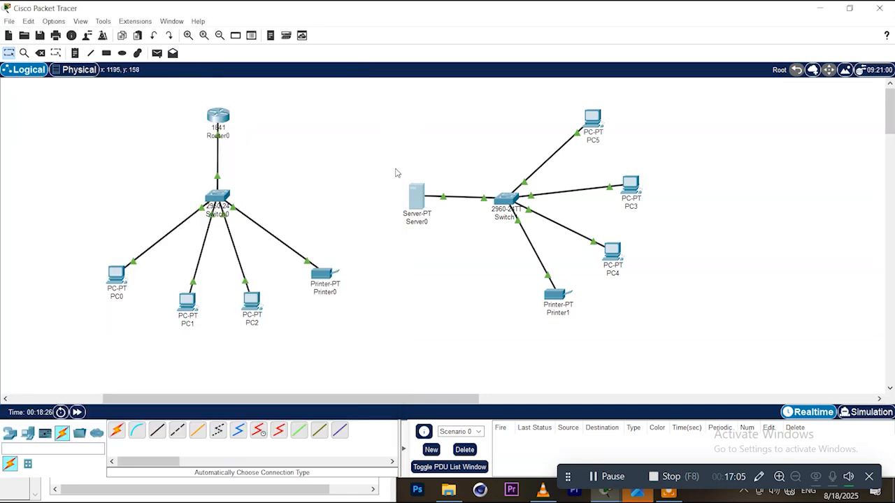
pyautogui.click(416, 198)
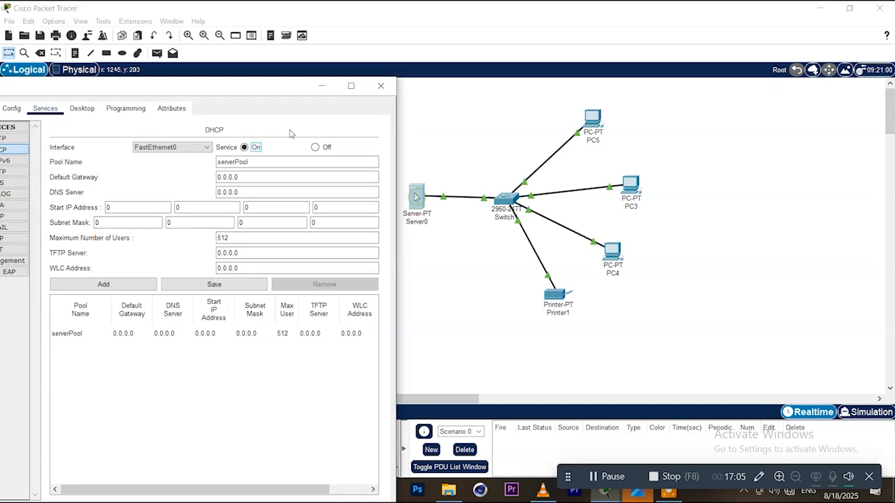
pyautogui.click(81, 109)
pyautogui.moveTo(214, 81); pyautogui.dragTo(474, 58)
pyautogui.click(258, 138)
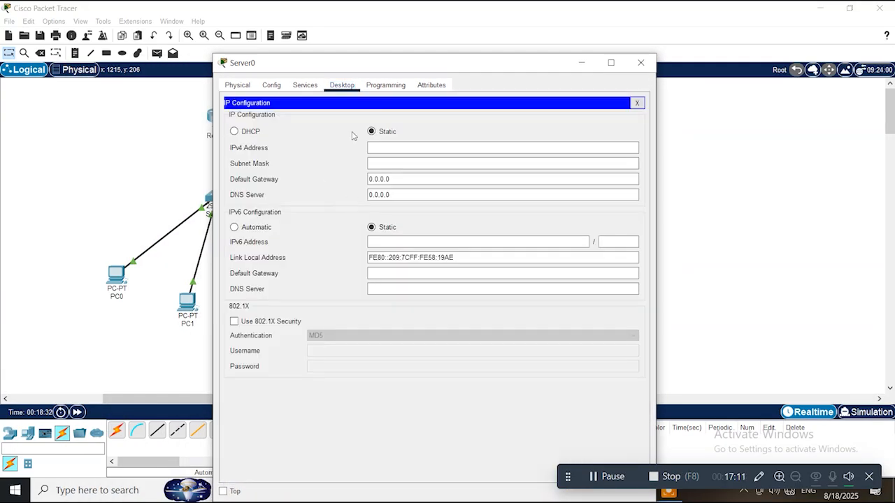
pyautogui.click(381, 148)
pyautogui.write('192.168.50.1')
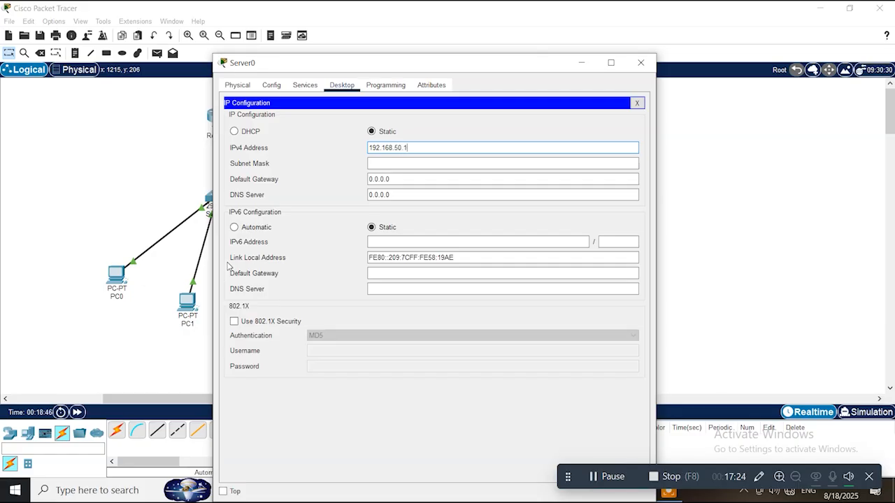
pyautogui.click(384, 163)
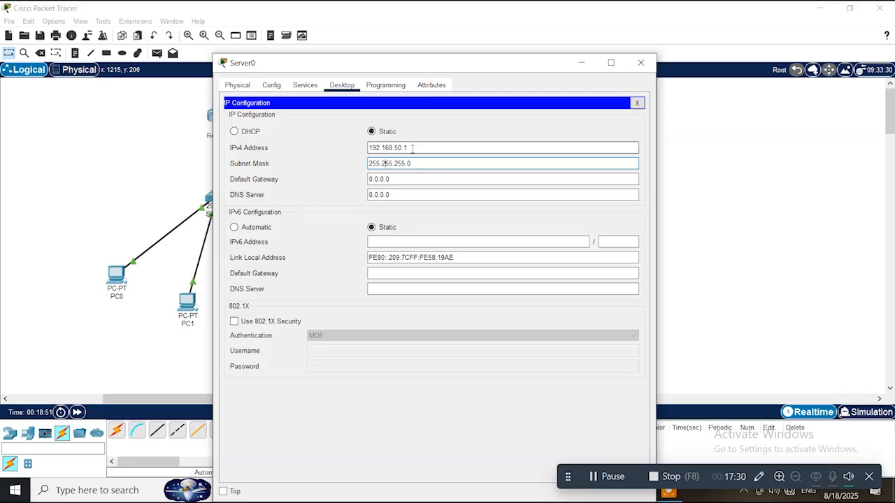
# Copy Server0's IPv4 address from its IP configuration.
pyautogui.moveTo(412, 149); pyautogui.dragTo(369, 149)
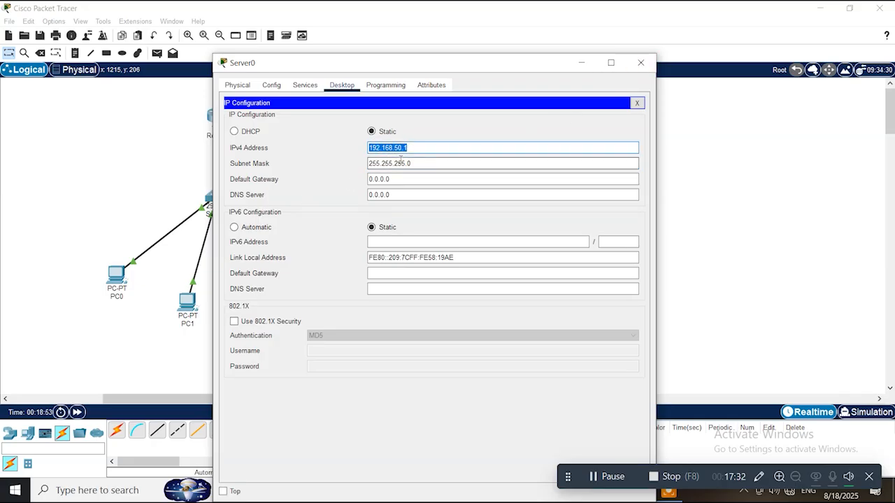
pyautogui.rightClick(397, 149)
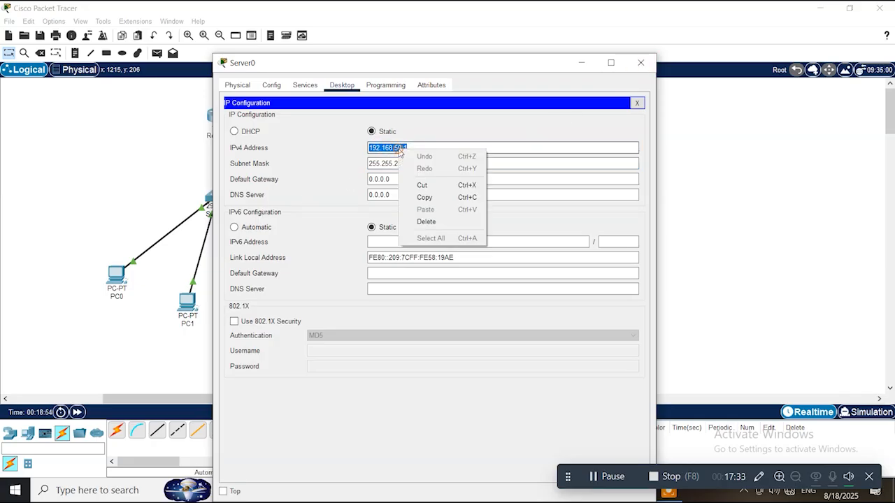
pyautogui.click(424, 197)
# Set the default gateway of Server0's DHCP pool serverPool to 192.168.50.1.
pyautogui.click(305, 85)
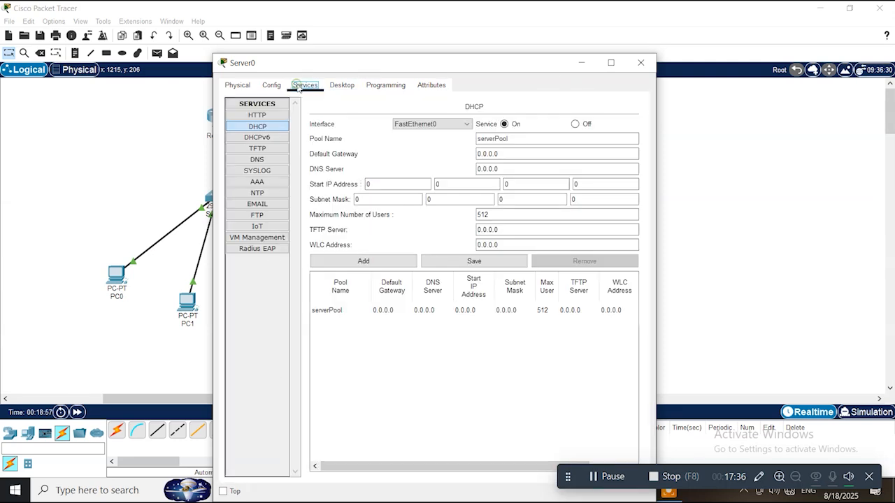
pyautogui.doubleClick(502, 153)
pyautogui.rightClick(481, 160)
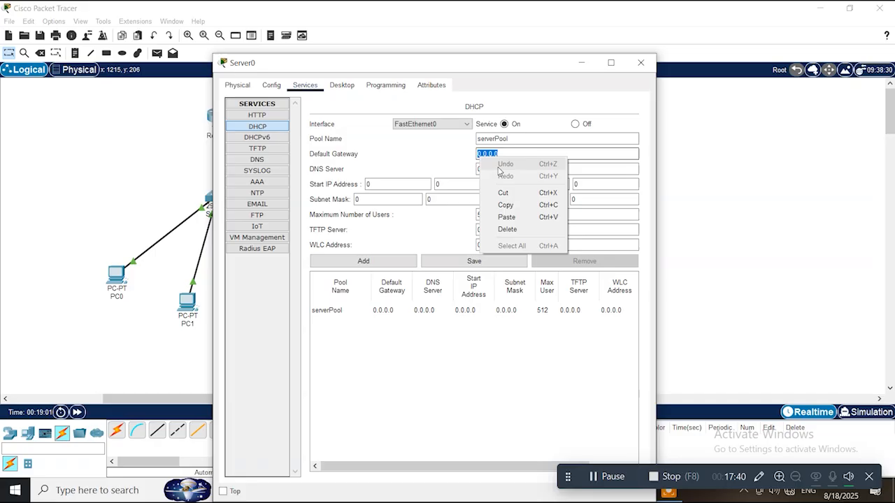
pyautogui.click(506, 204)
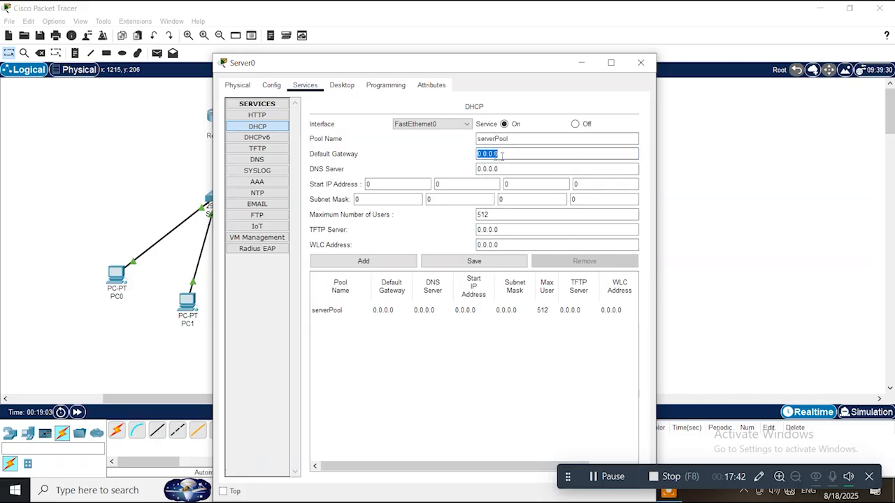
pyautogui.click(508, 153)
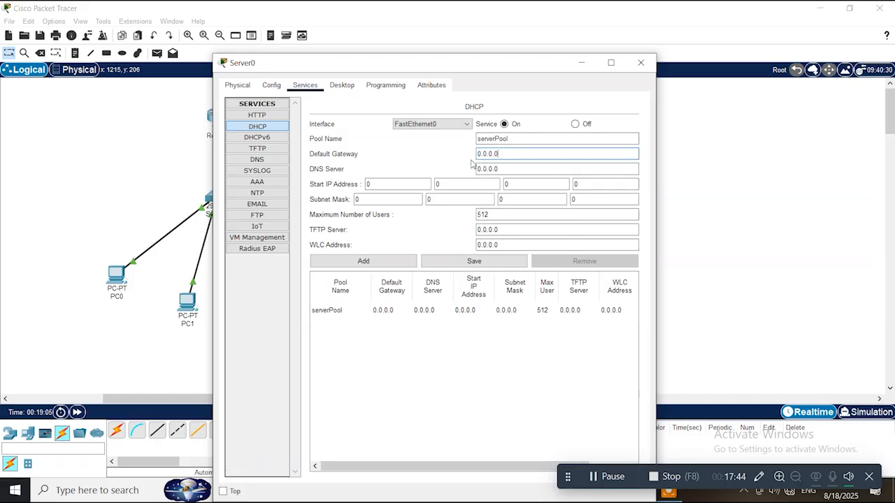
pyautogui.moveTo(502, 154); pyautogui.dragTo(439, 125)
pyautogui.write('192.168.50')
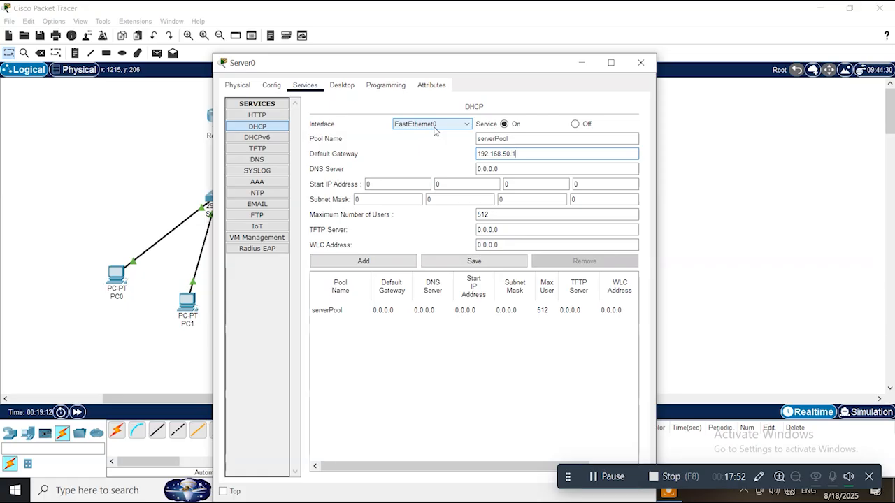
pyautogui.write('.1')
pyautogui.click(522, 170)
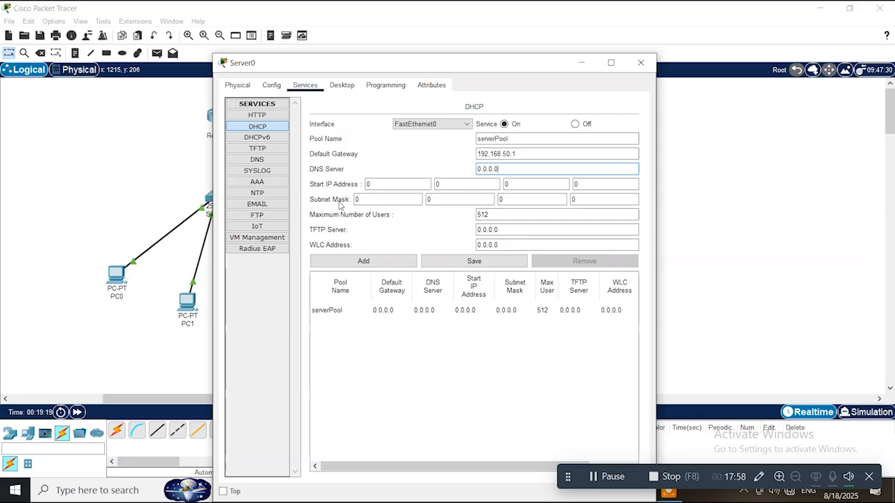
# Set the start IP address of the serverPool DHCP pool to 192.168.50.11.
pyautogui.click(376, 183)
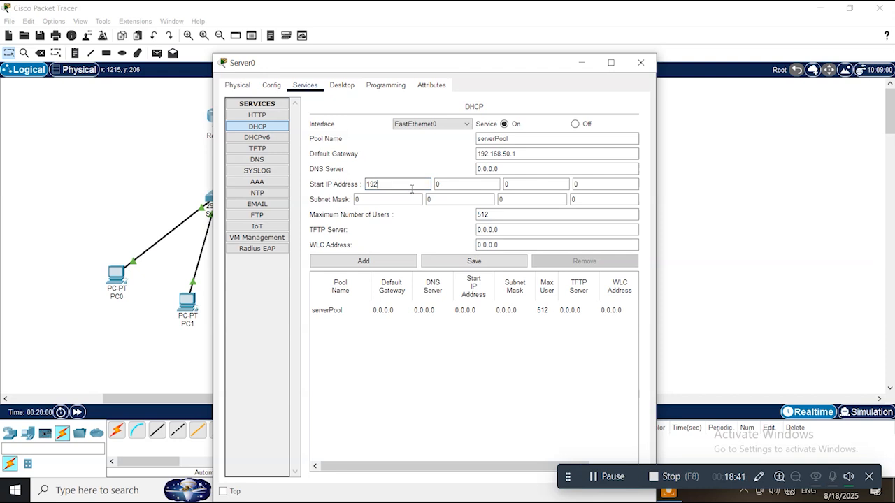
pyautogui.click(456, 184)
pyautogui.press('BackSpace')
pyautogui.write('168')
pyautogui.press('.')
pyautogui.write('50')
pyautogui.press('.')
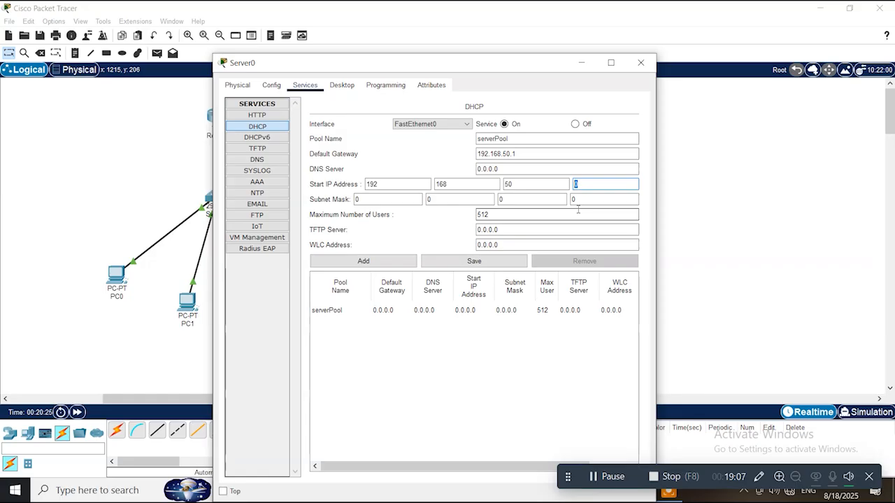
pyautogui.write('11')
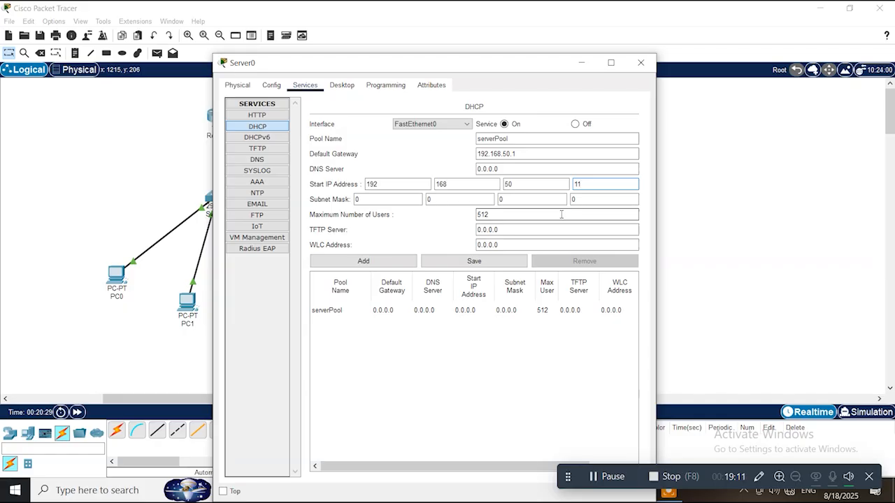
# Set the subnet mask of the serverPool DHCP pool to 255.255.255.0.
pyautogui.click(385, 199)
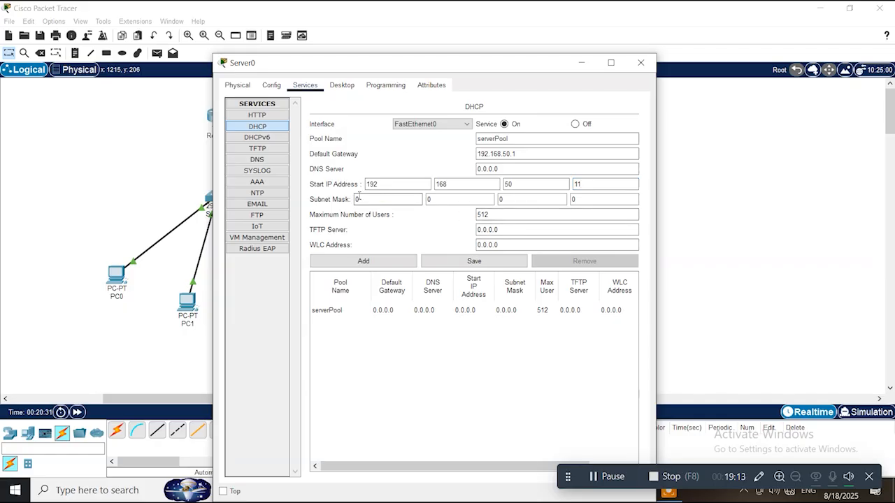
pyautogui.doubleClick(357, 199)
pyautogui.write('255')
pyautogui.click(446, 200)
pyautogui.doubleClick(444, 198)
pyautogui.write('255')
pyautogui.press('Tab')
pyautogui.write('255')
pyautogui.press('Tab')
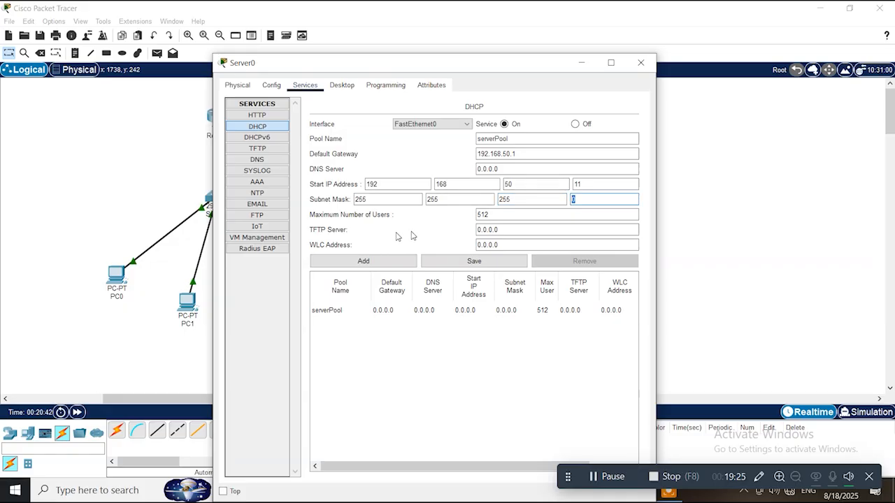
# Save the serverPool DHCP settings and close Server0's window.
pyautogui.click(424, 145)
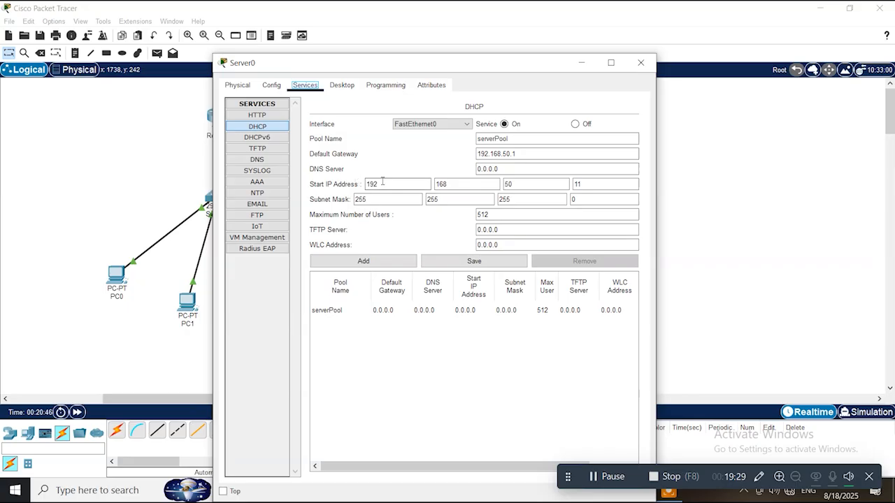
pyautogui.click(468, 263)
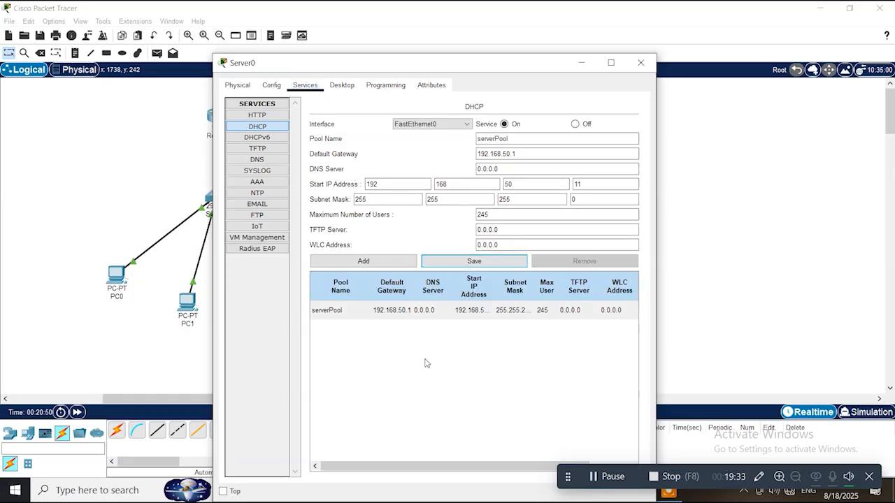
pyautogui.click(641, 64)
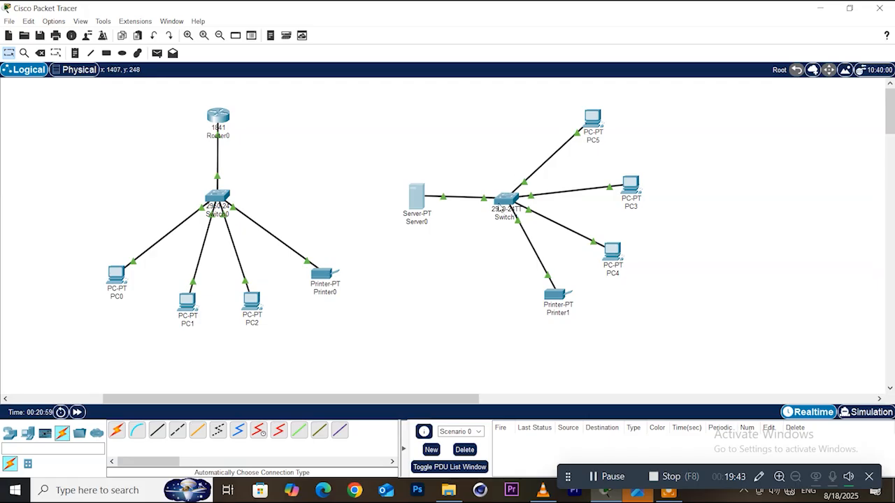
# Switch PC5's IPv4 configuration to DHCP so it requests an address from the server, and close its window.
pyautogui.moveTo(504, 207)
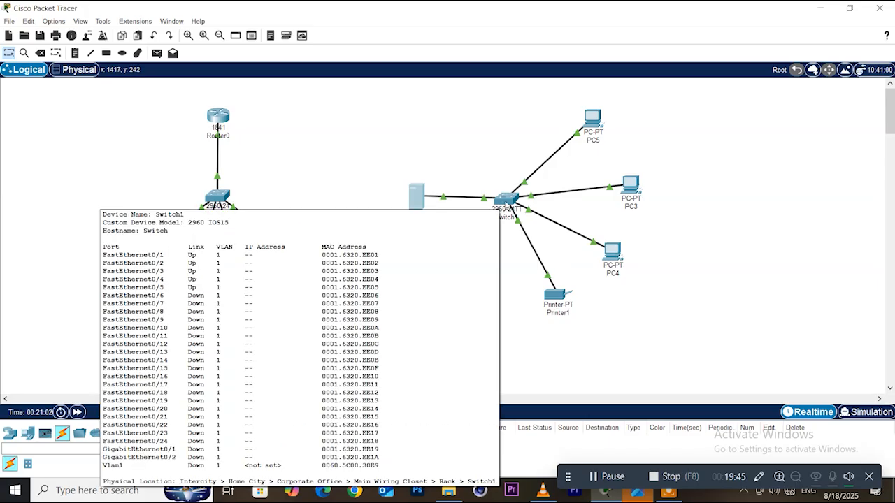
pyautogui.click(592, 123)
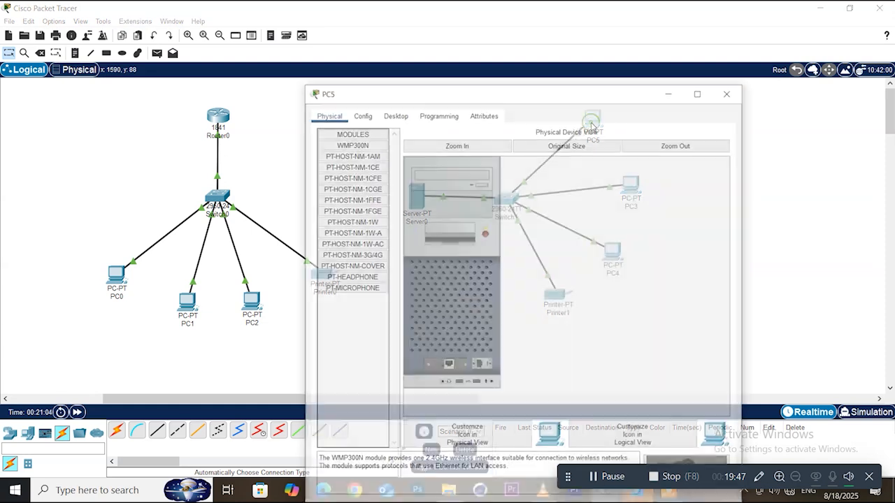
pyautogui.click(395, 114)
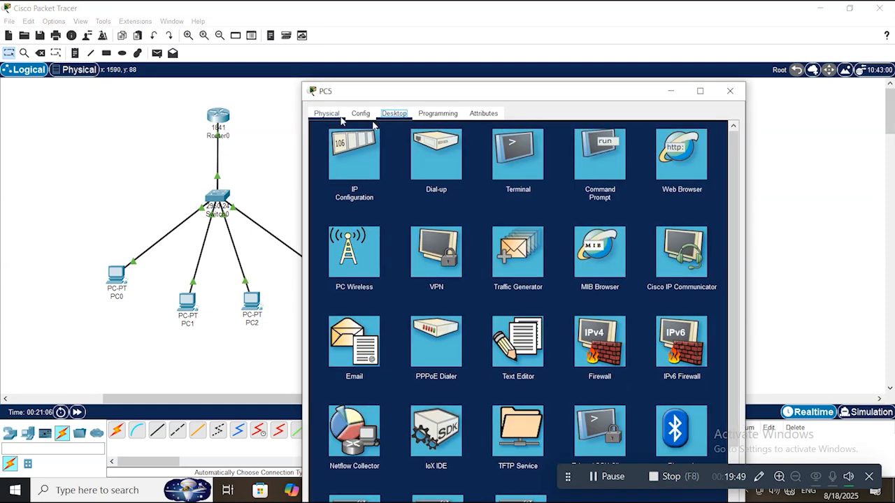
pyautogui.click(357, 158)
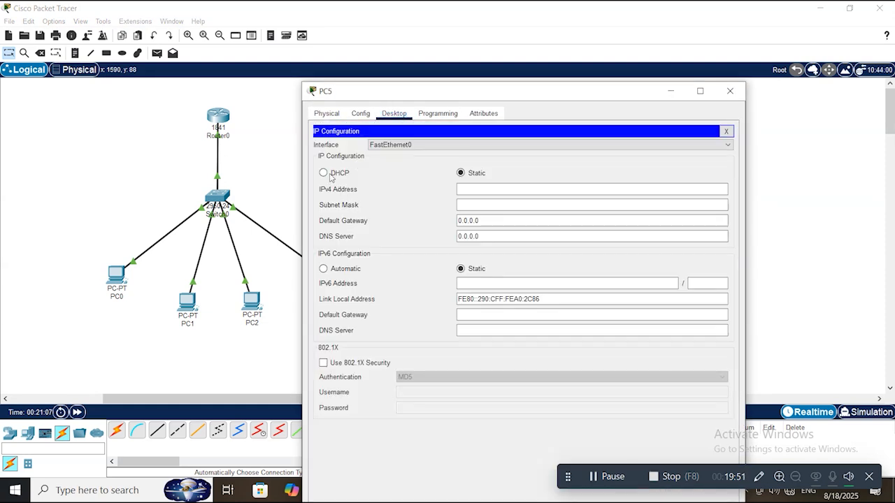
pyautogui.click(324, 174)
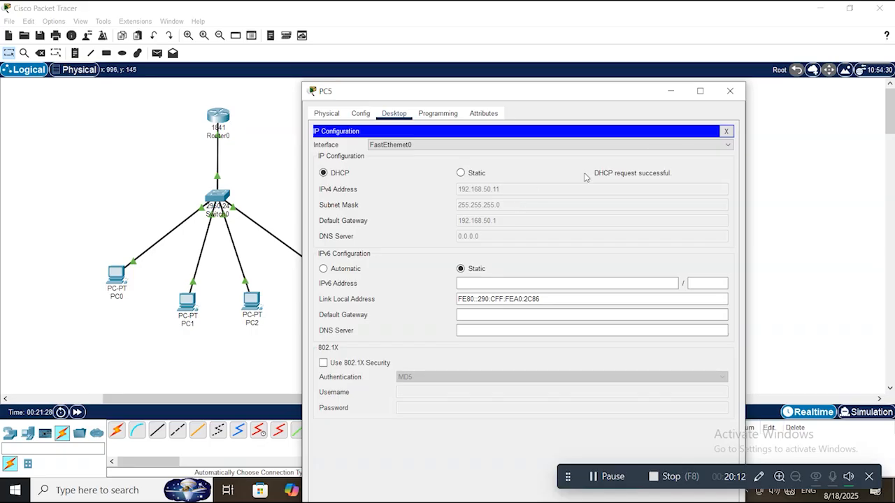
pyautogui.click(730, 91)
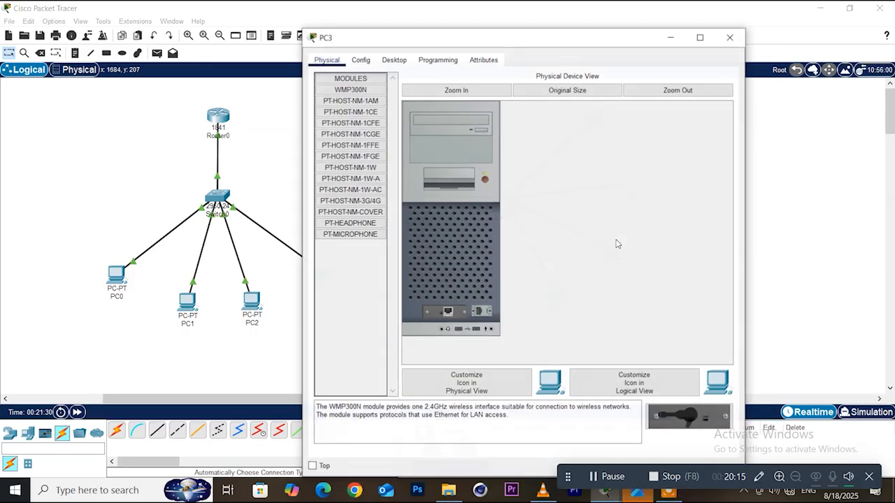
# Switch PC3's IPv4 configuration to DHCP and close its window.
pyautogui.click(397, 60)
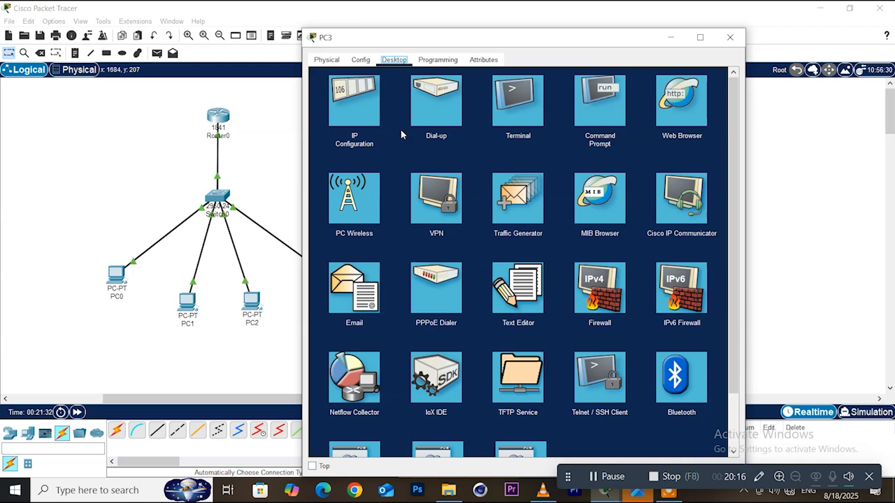
pyautogui.click(361, 111)
pyautogui.click(325, 119)
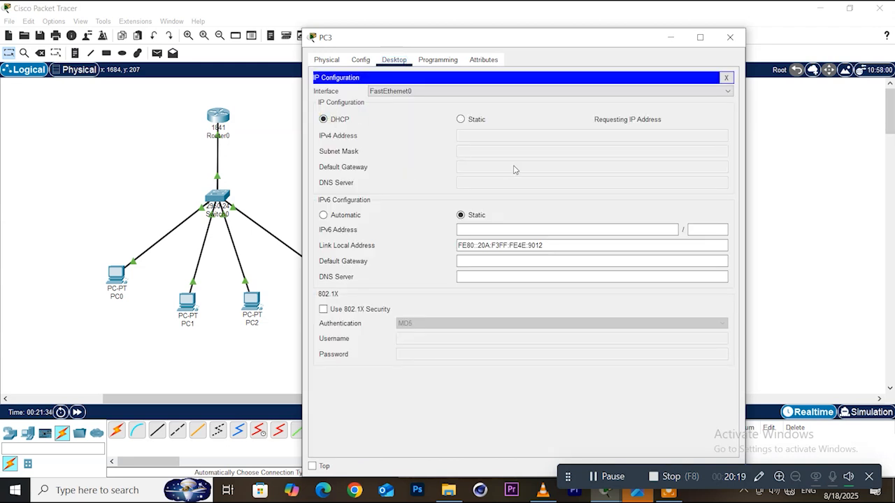
pyautogui.click(730, 37)
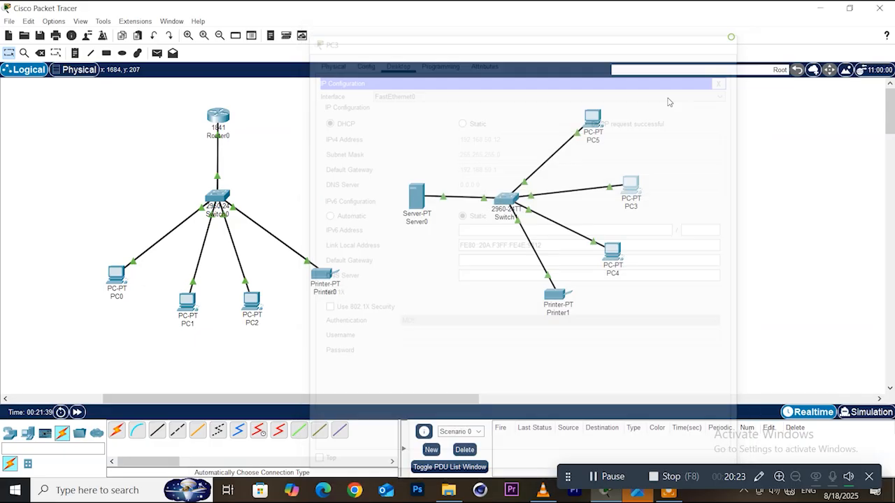
# Switch PC4's IPv4 configuration to DHCP and close its window.
pyautogui.click(609, 258)
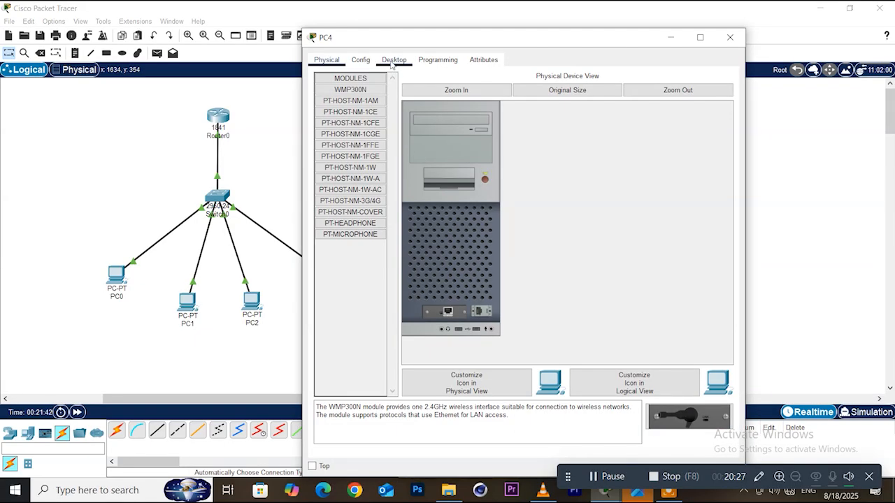
pyautogui.click(394, 60)
pyautogui.click(357, 95)
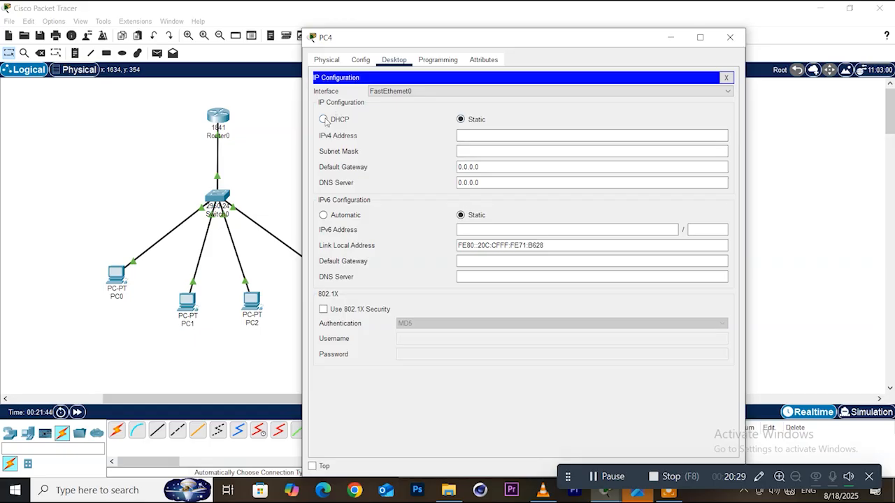
pyautogui.click(324, 119)
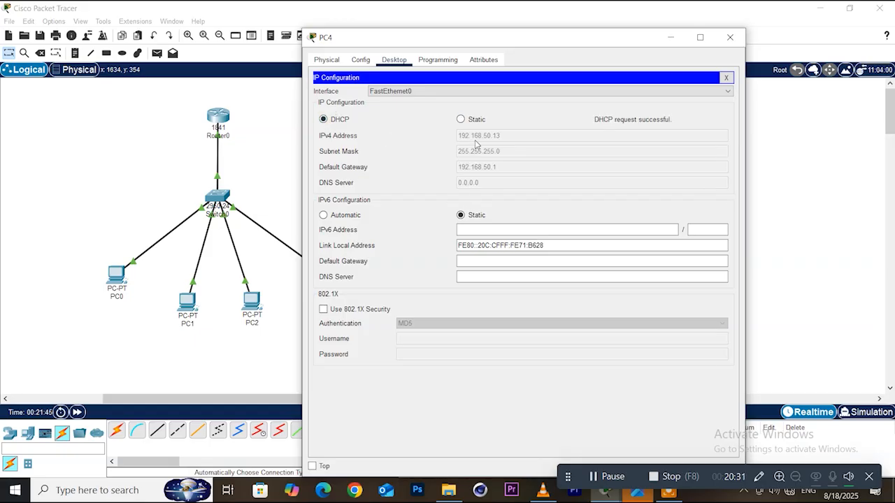
pyautogui.click(730, 37)
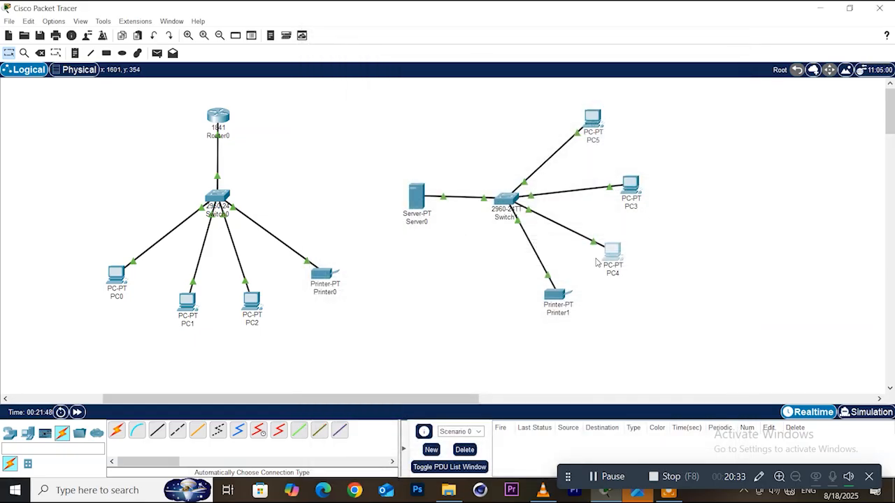
# Set Printer1's IPv4 gateway and DNS to DHCP and check the address settings of its FastEthernet0 interface.
pyautogui.click(556, 299)
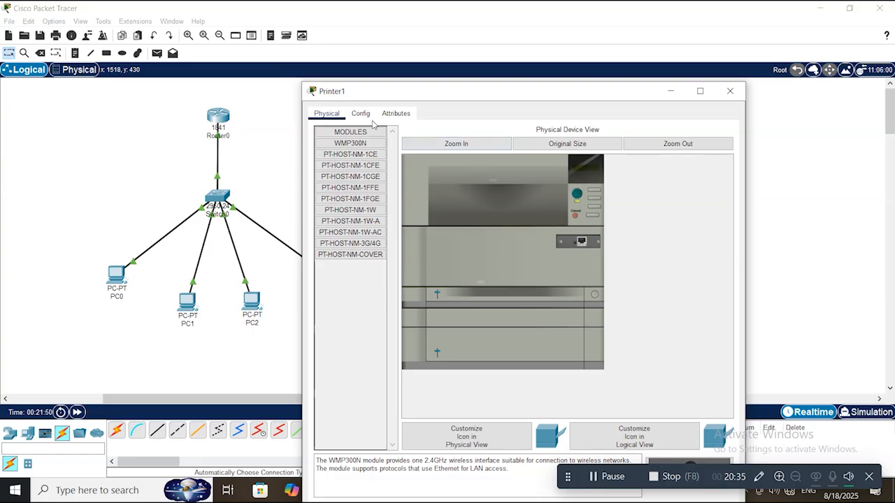
pyautogui.click(362, 116)
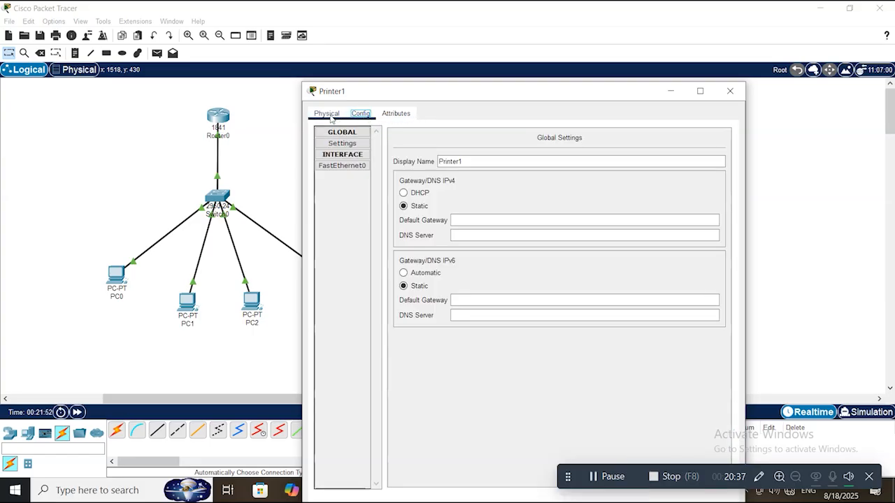
pyautogui.click(404, 194)
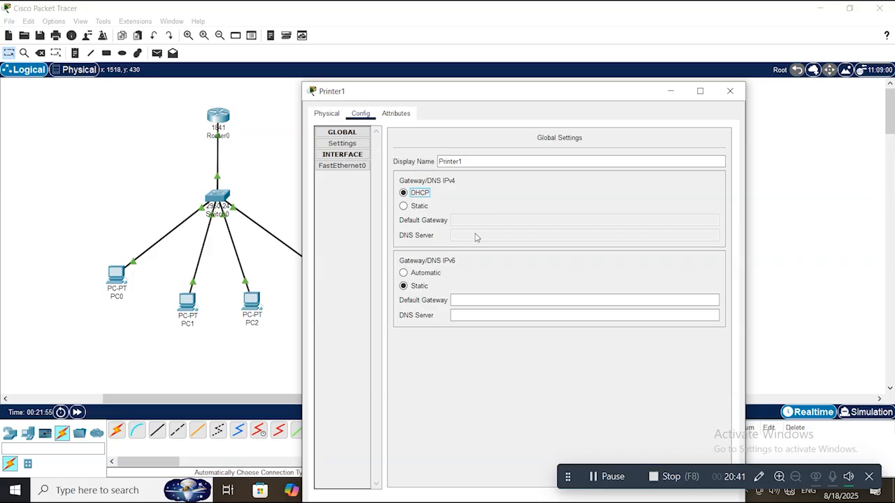
pyautogui.click(358, 167)
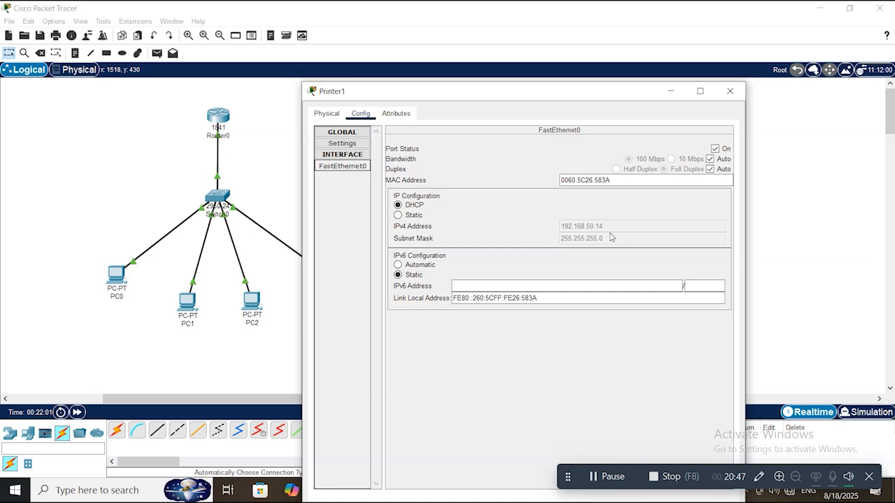
pyautogui.click(732, 91)
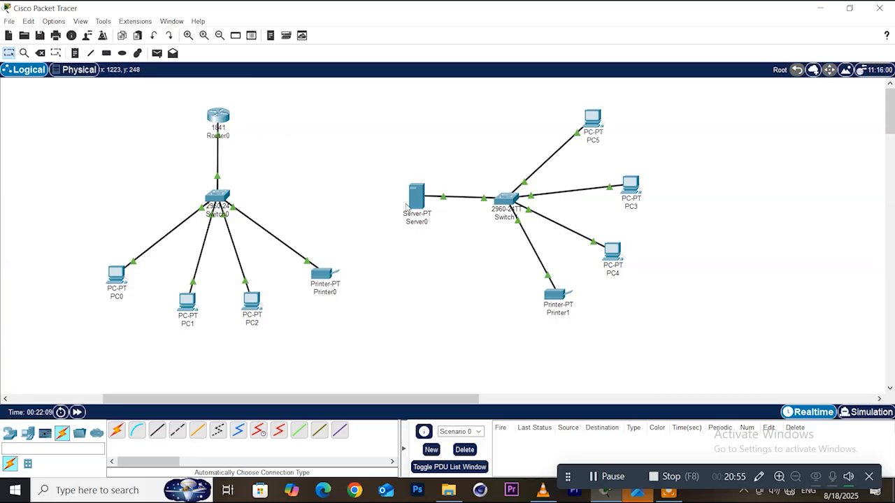
pyautogui.moveTo(413, 223)
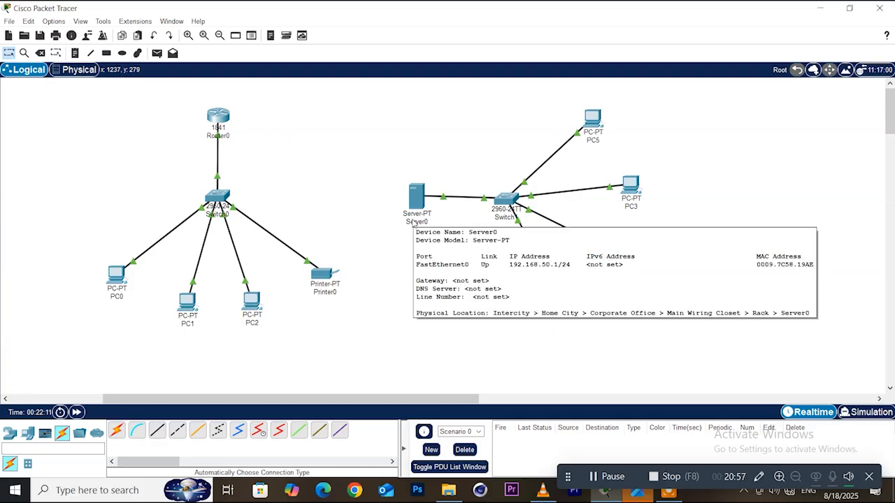